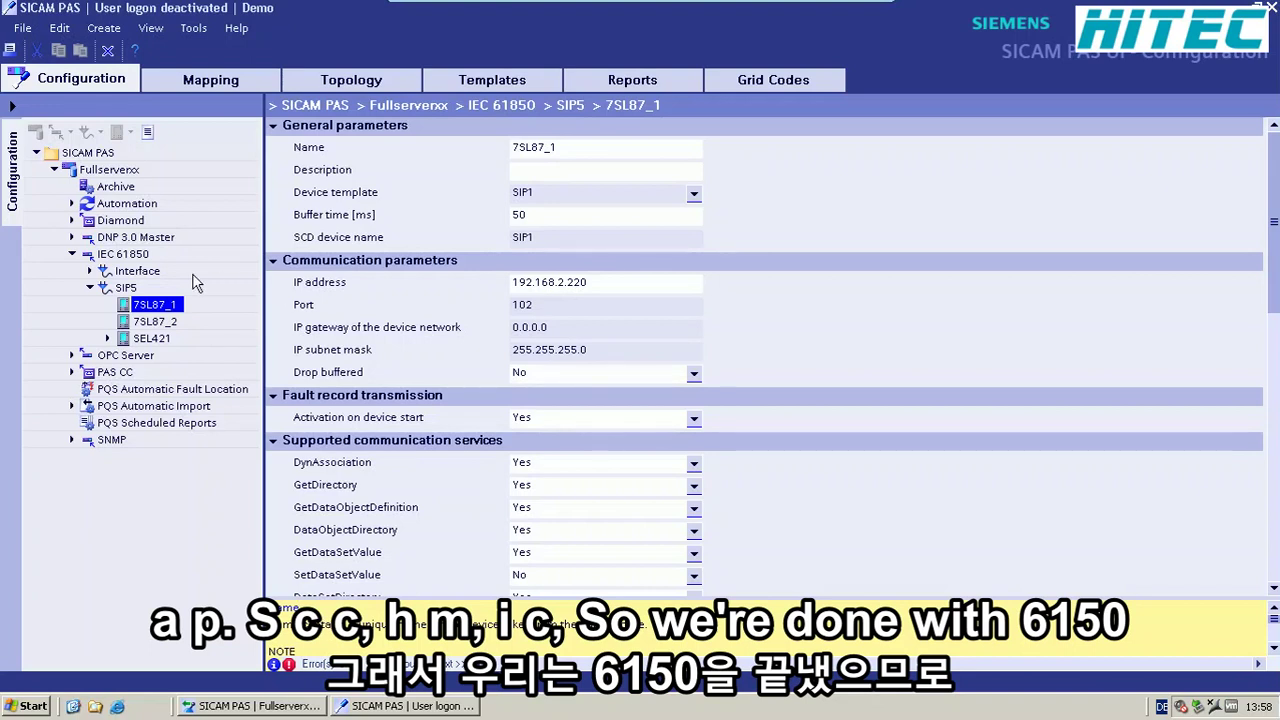
Step: Collapse the IEC 61850 branch, expand PAS CC, and open the mapping view for its WinCC interface
click(70, 255)
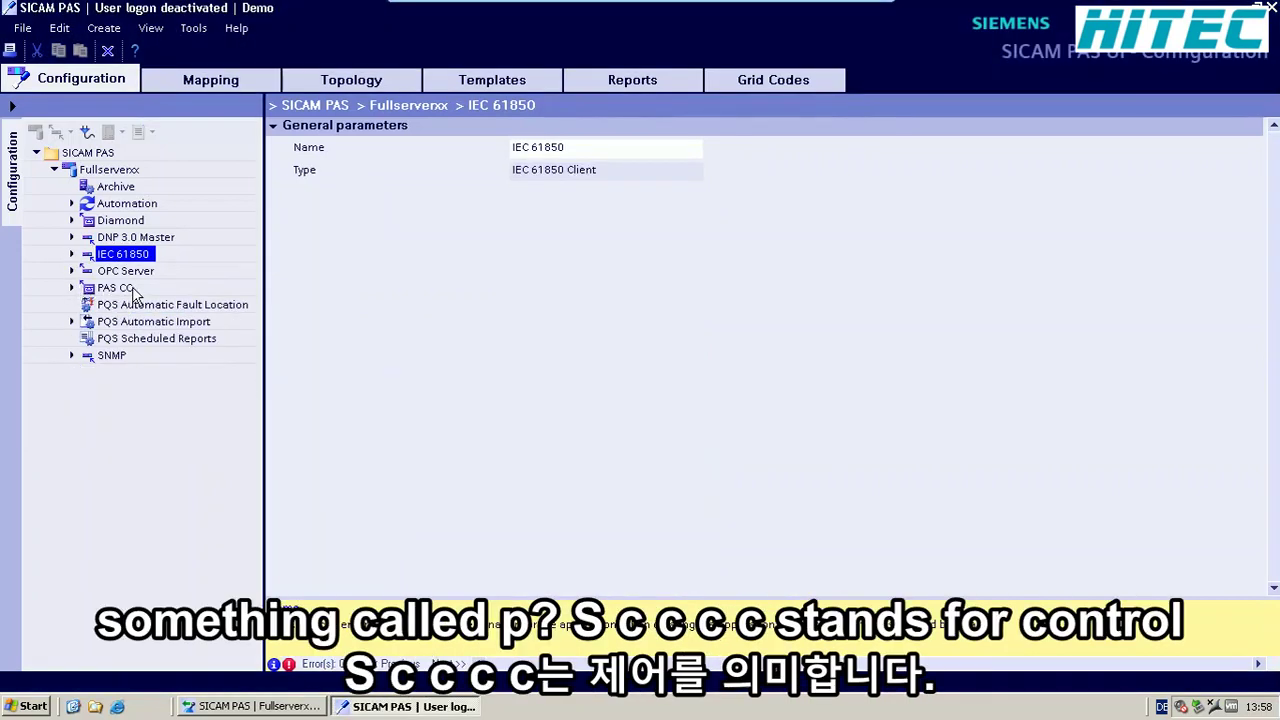
click(72, 288)
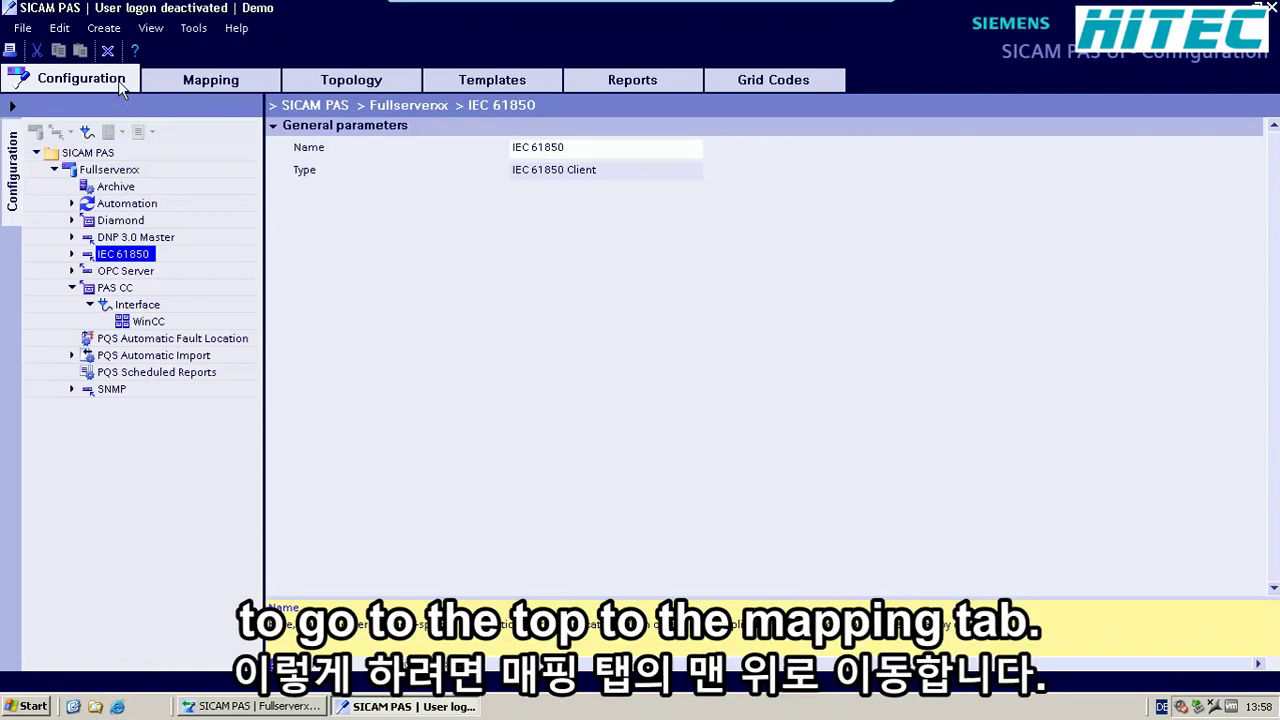
click(191, 84)
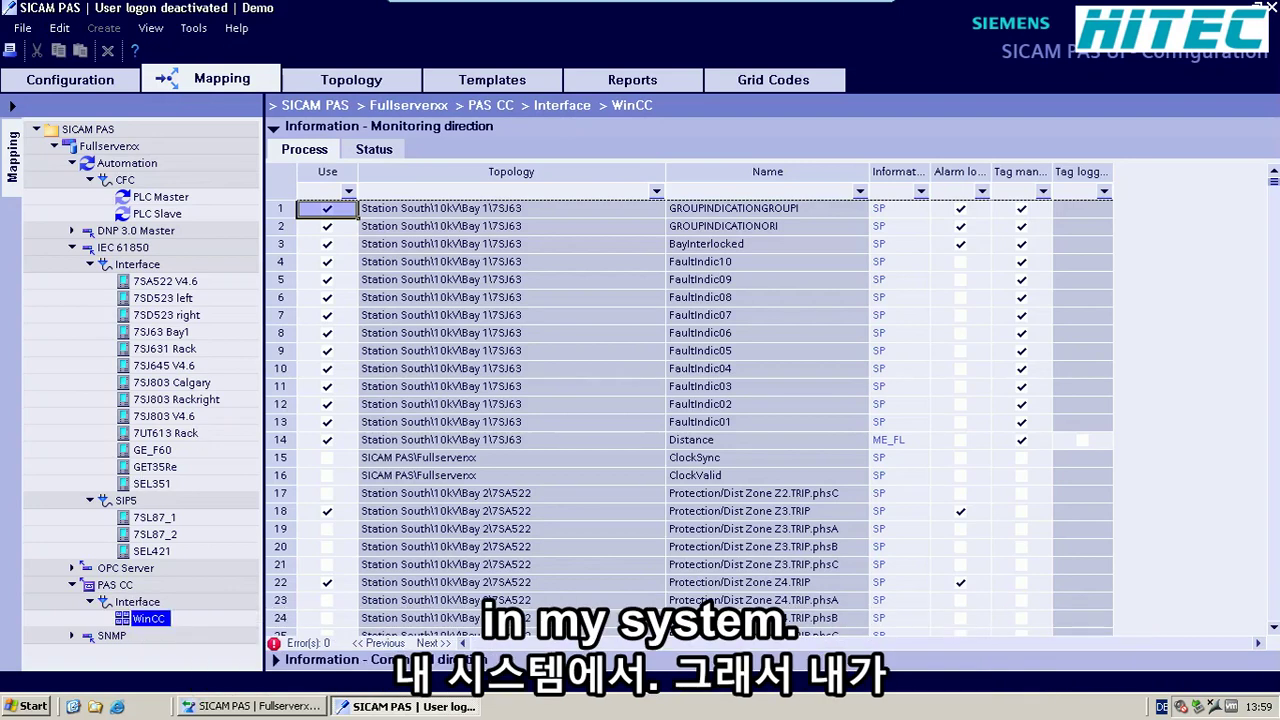
Step: Filter the monitoring direction information to topology Station South\400kV\Bay1\SIP1 and information type DP
click(656, 192)
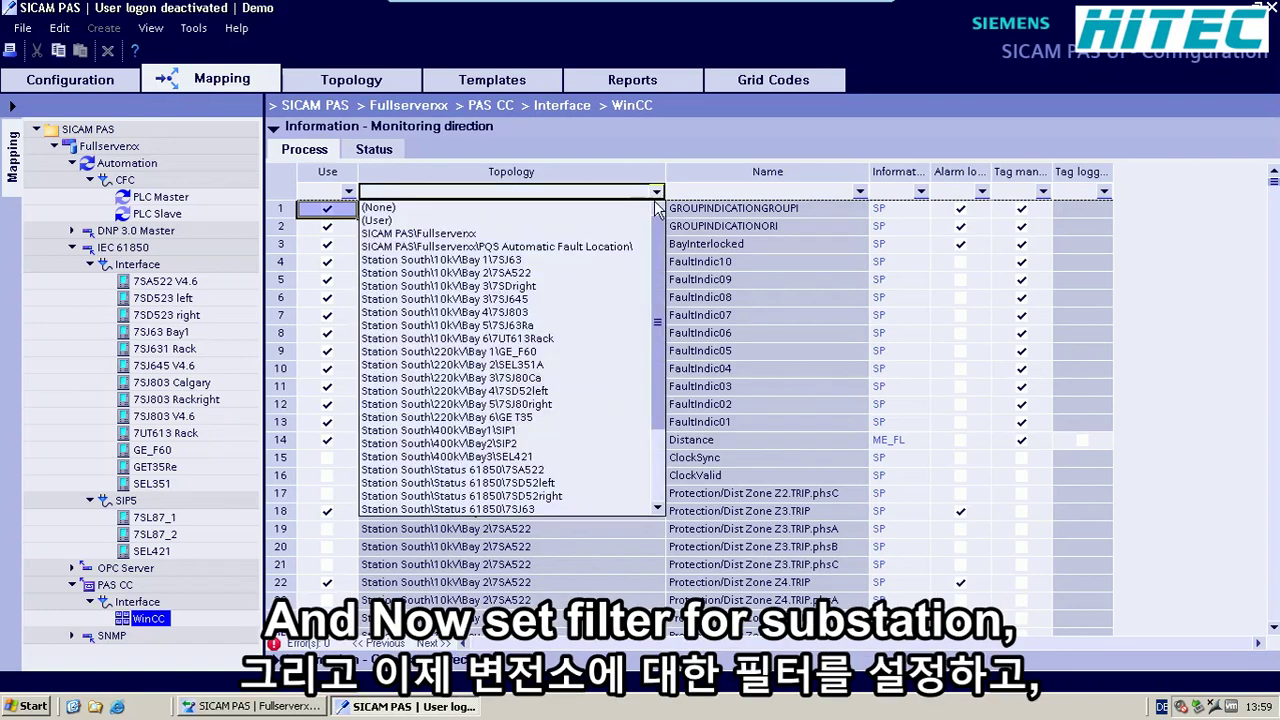
drag(657, 252, 660, 275)
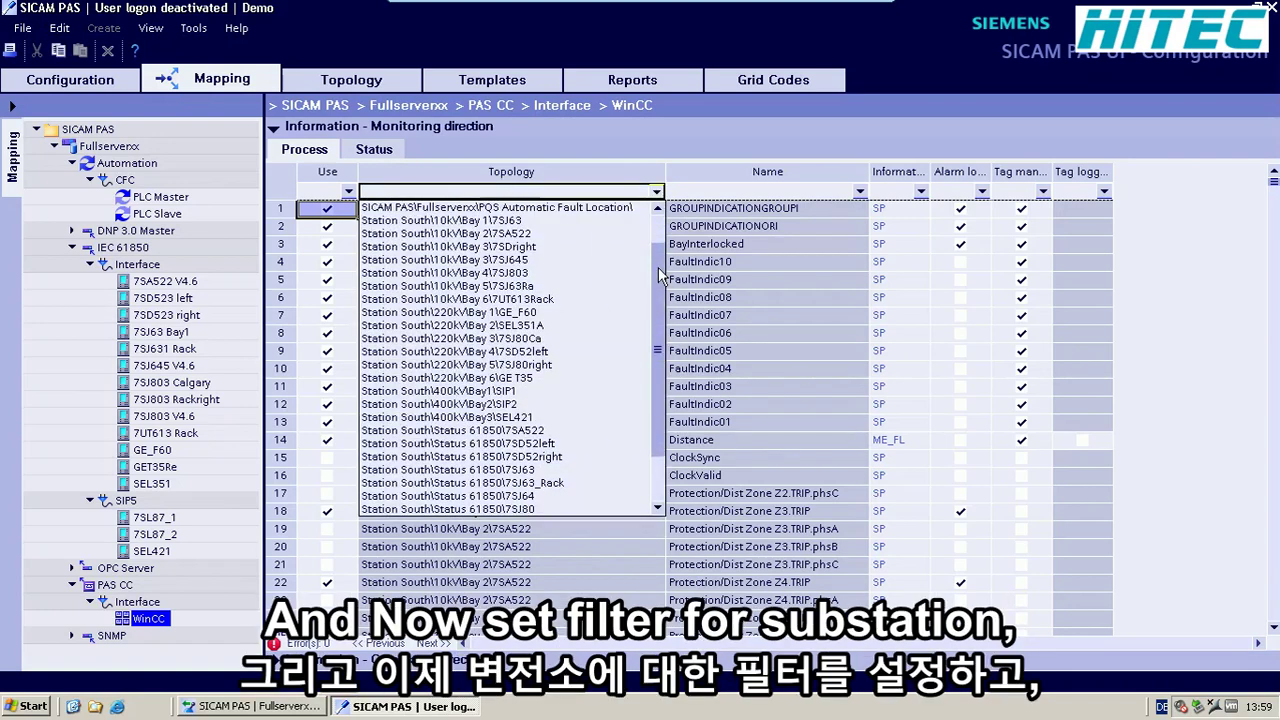
click(591, 392)
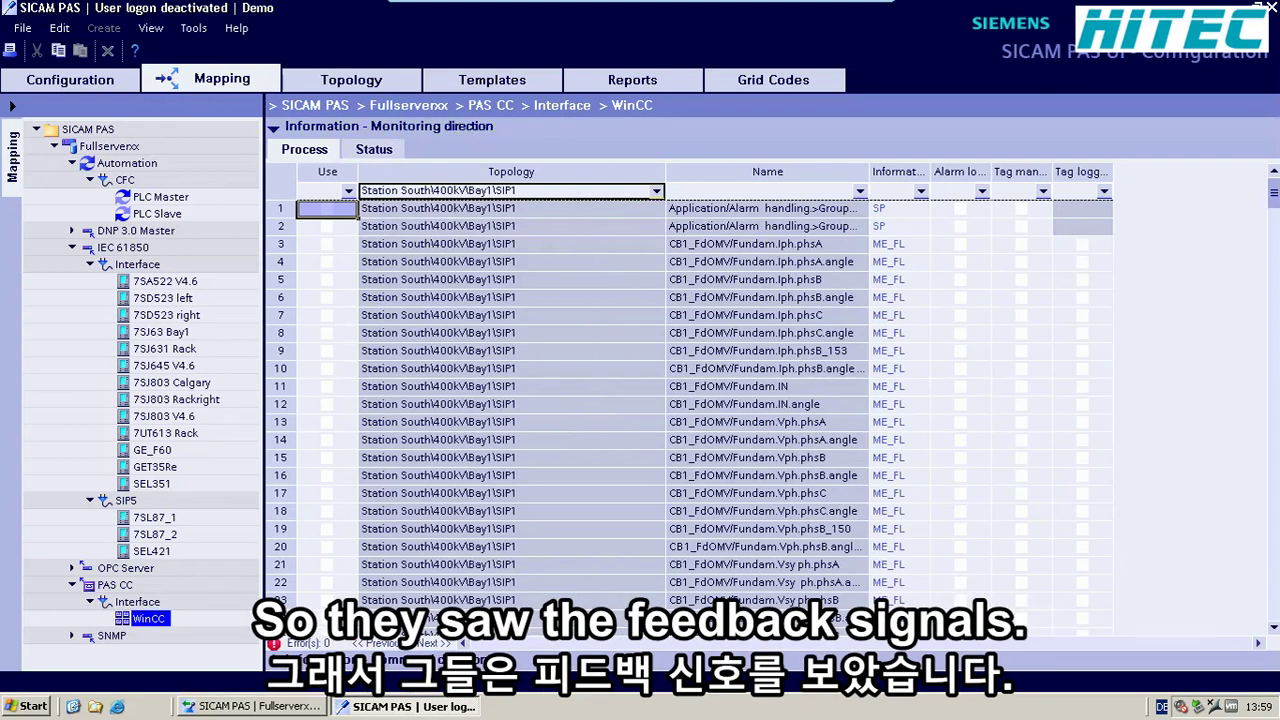
click(921, 192)
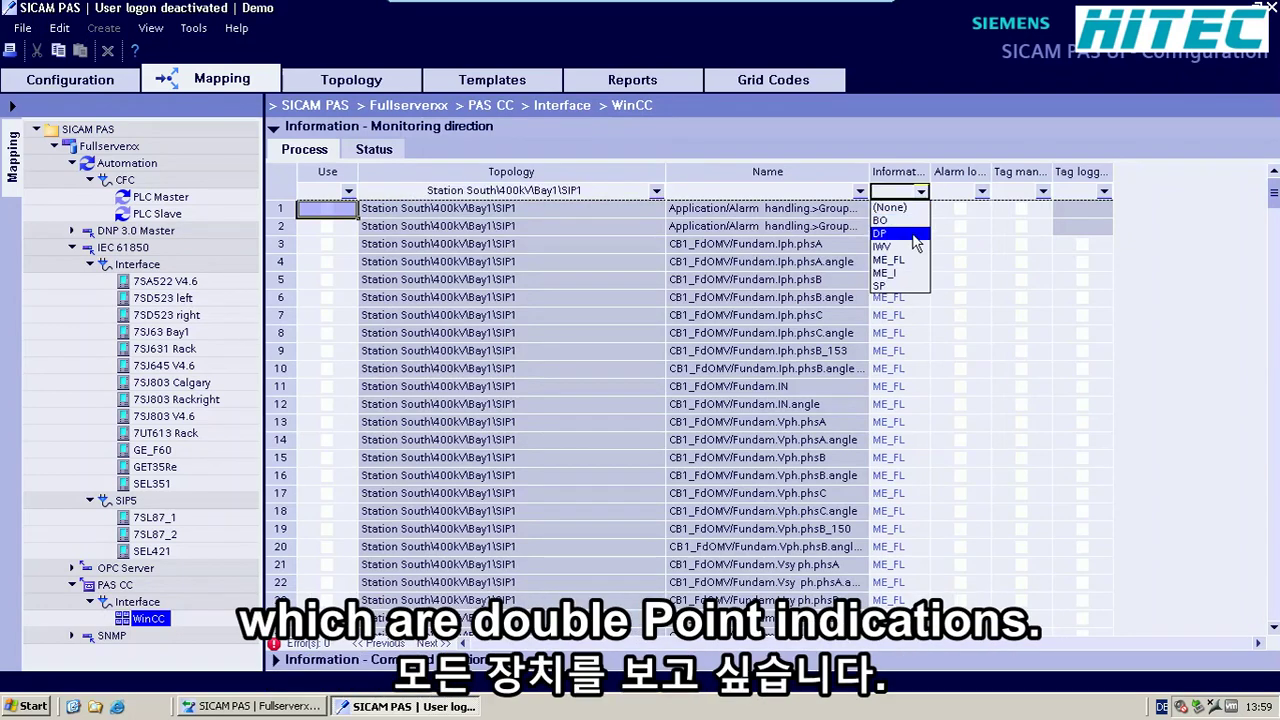
click(914, 235)
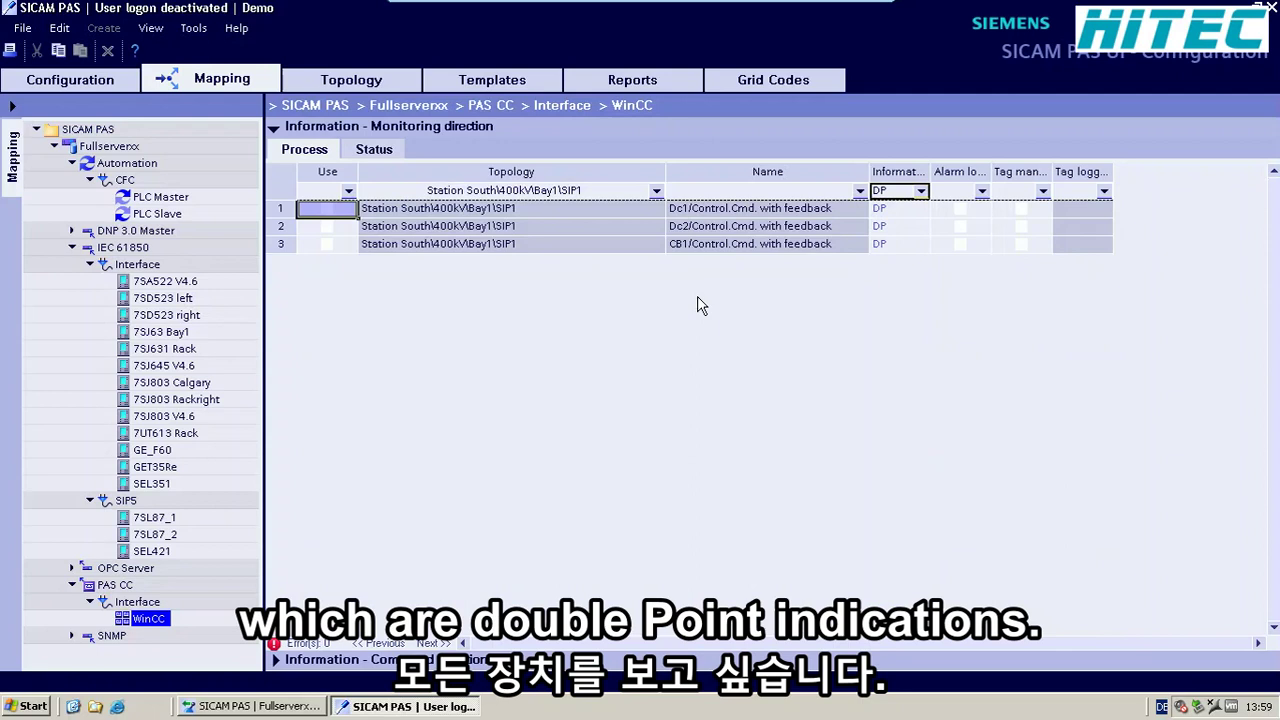
Step: Mark the Dc1, Dc2 and CB1 feedback signals of Bay1 as used in the monitoring direction
click(327, 209)
click(326, 226)
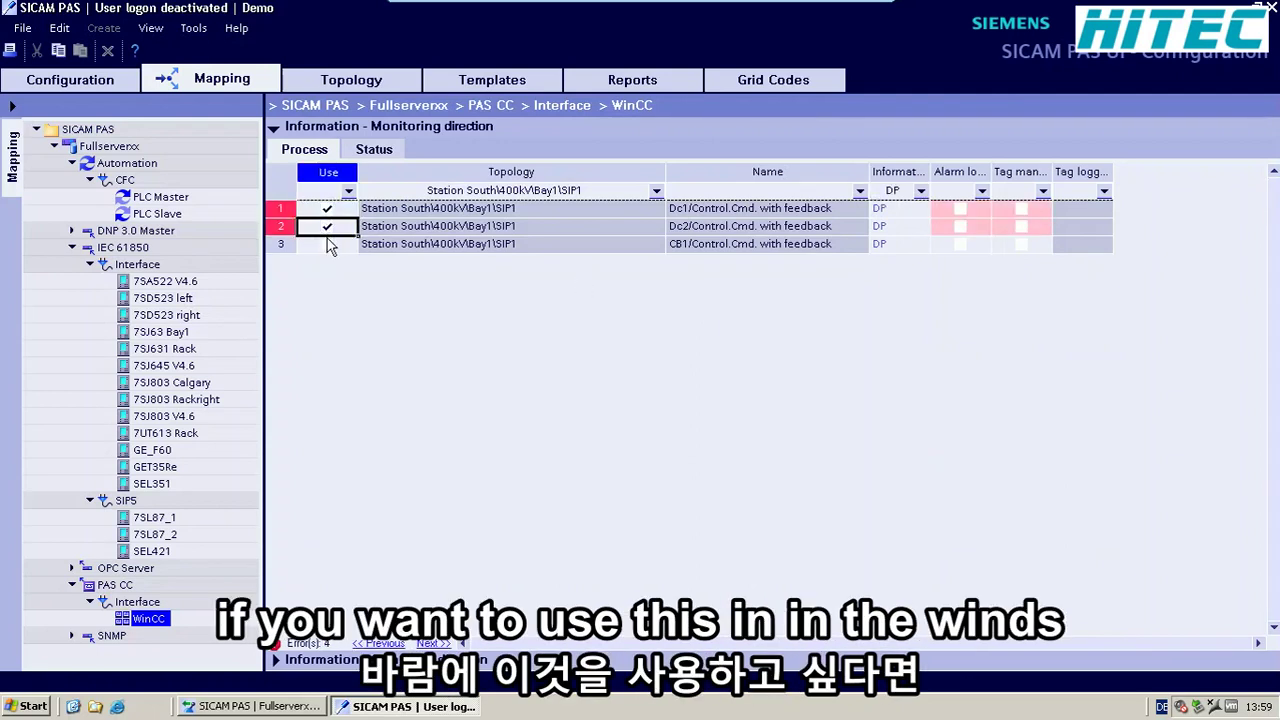
click(324, 244)
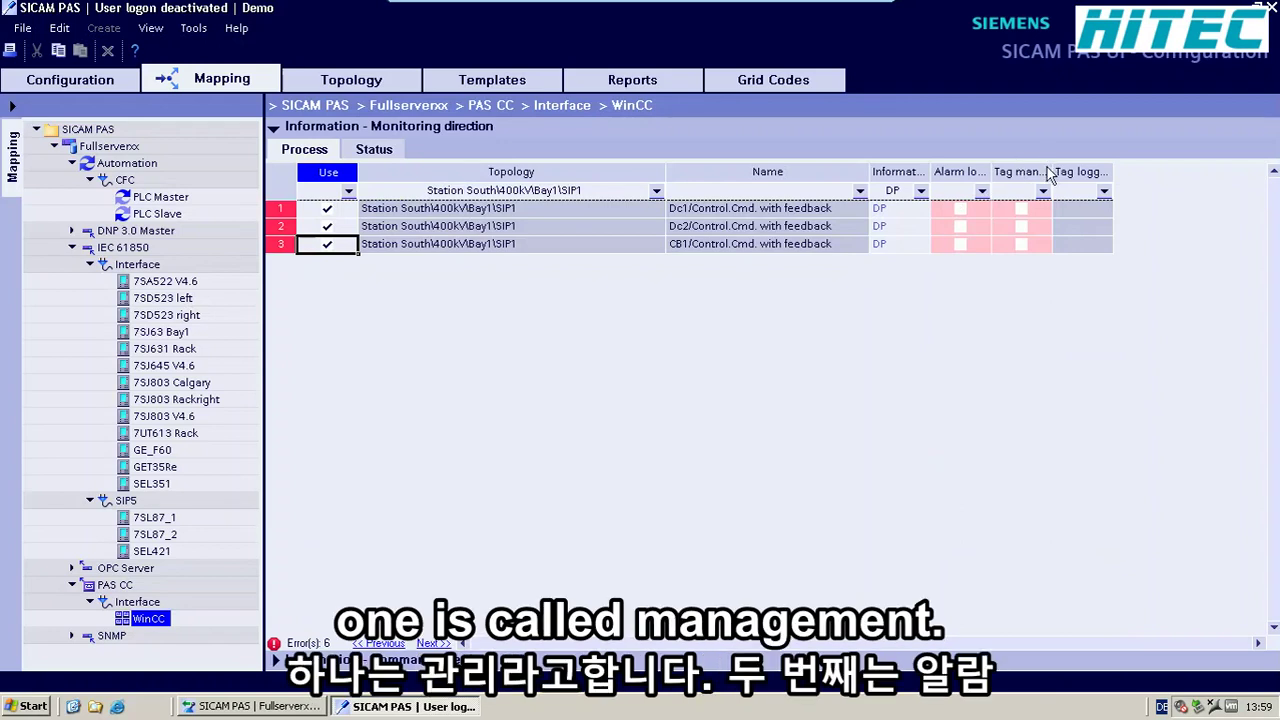
Step: Widen the logging and tag columns, and enable tag management for the three Bay1 feedback signals
drag(1052, 171, 1024, 170)
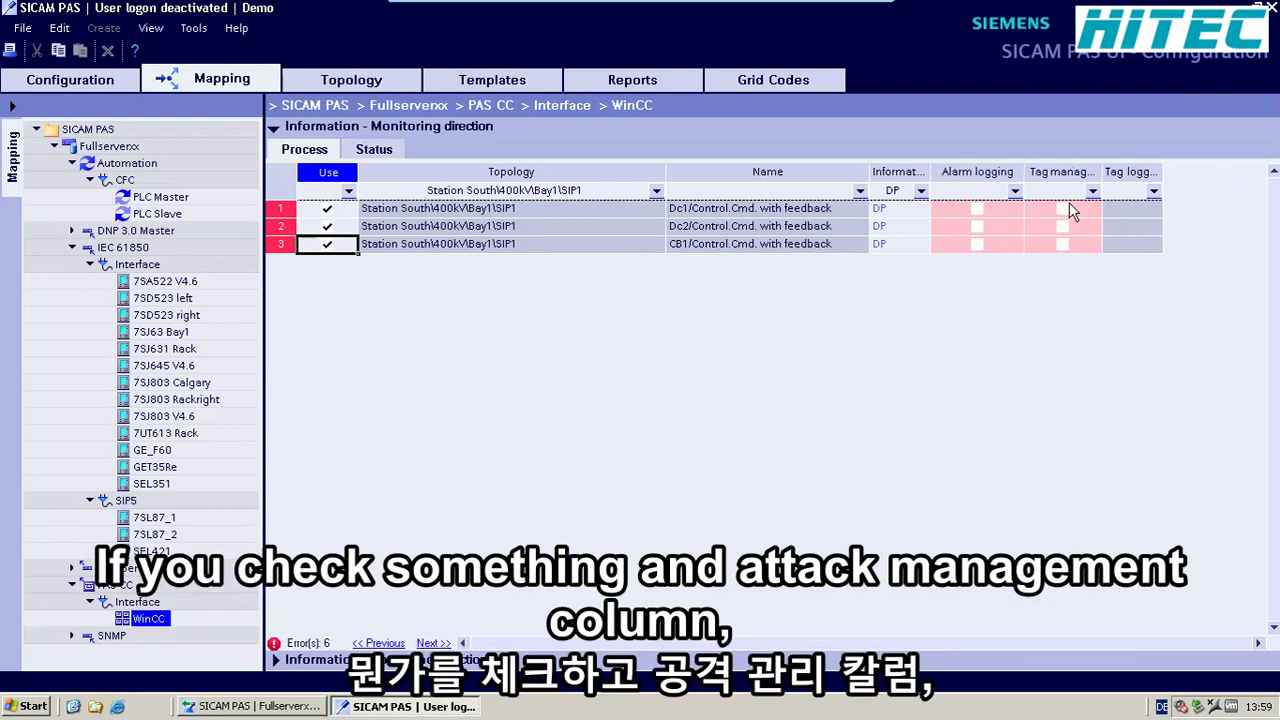
mouse_move(1068, 215)
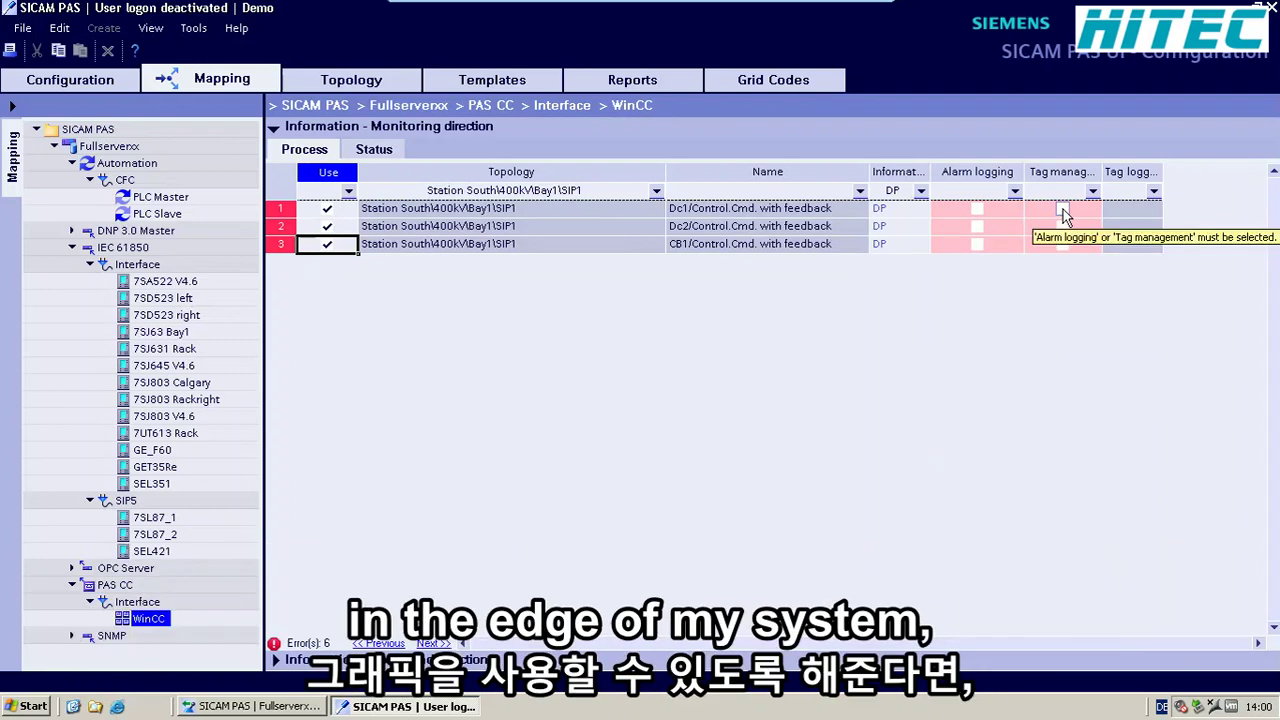
click(1063, 209)
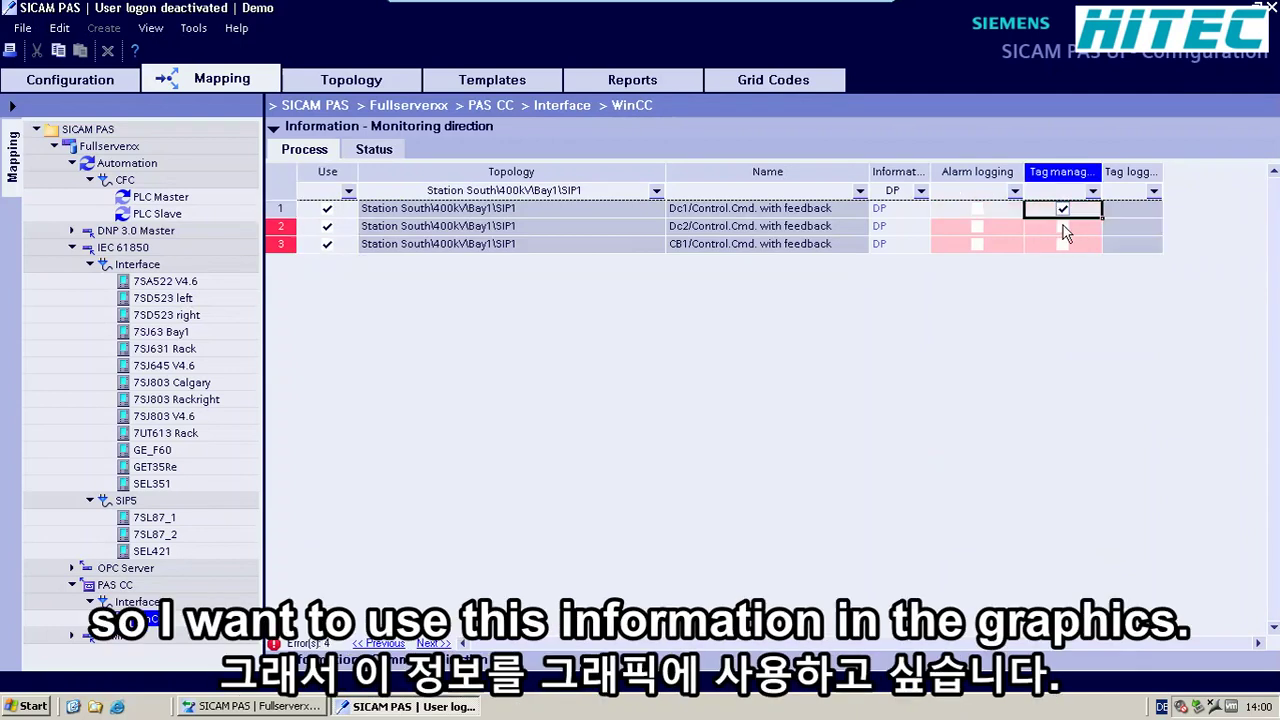
click(1063, 226)
click(1063, 244)
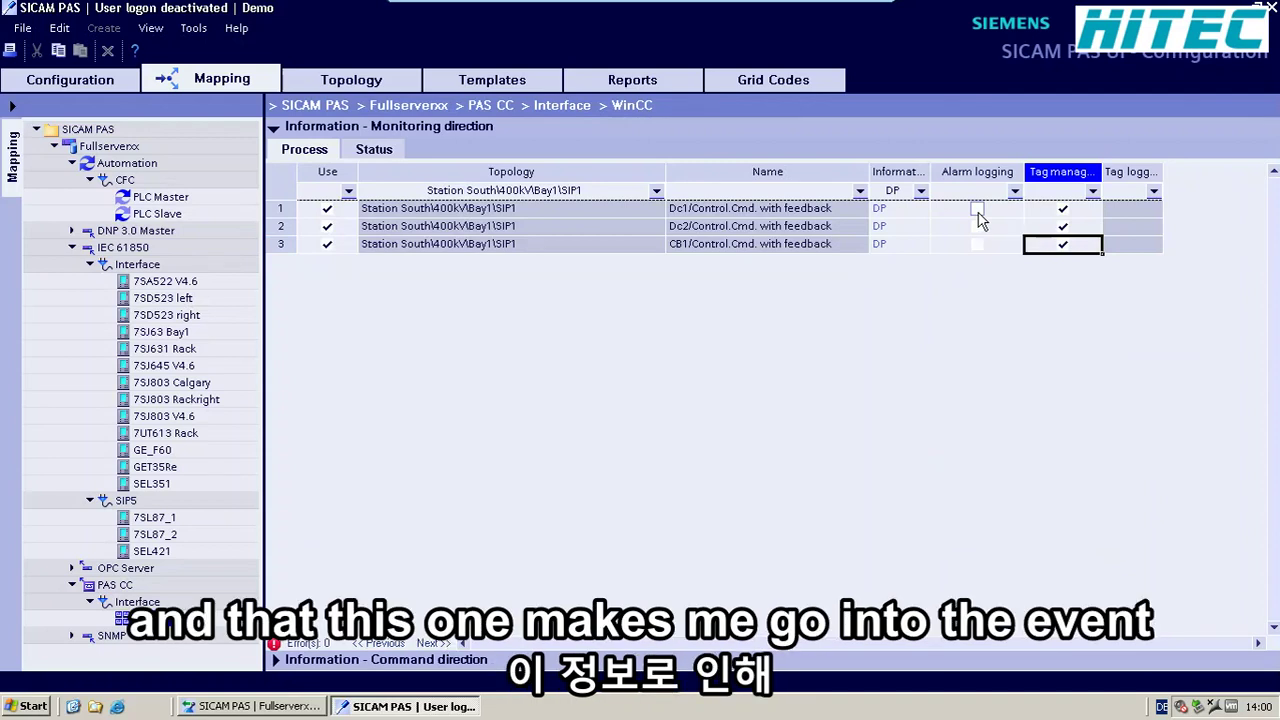
Step: Enable alarm logging for the Dc1, Dc2 and CB1 feedback signals of Bay1 in the monitoring direction
click(977, 210)
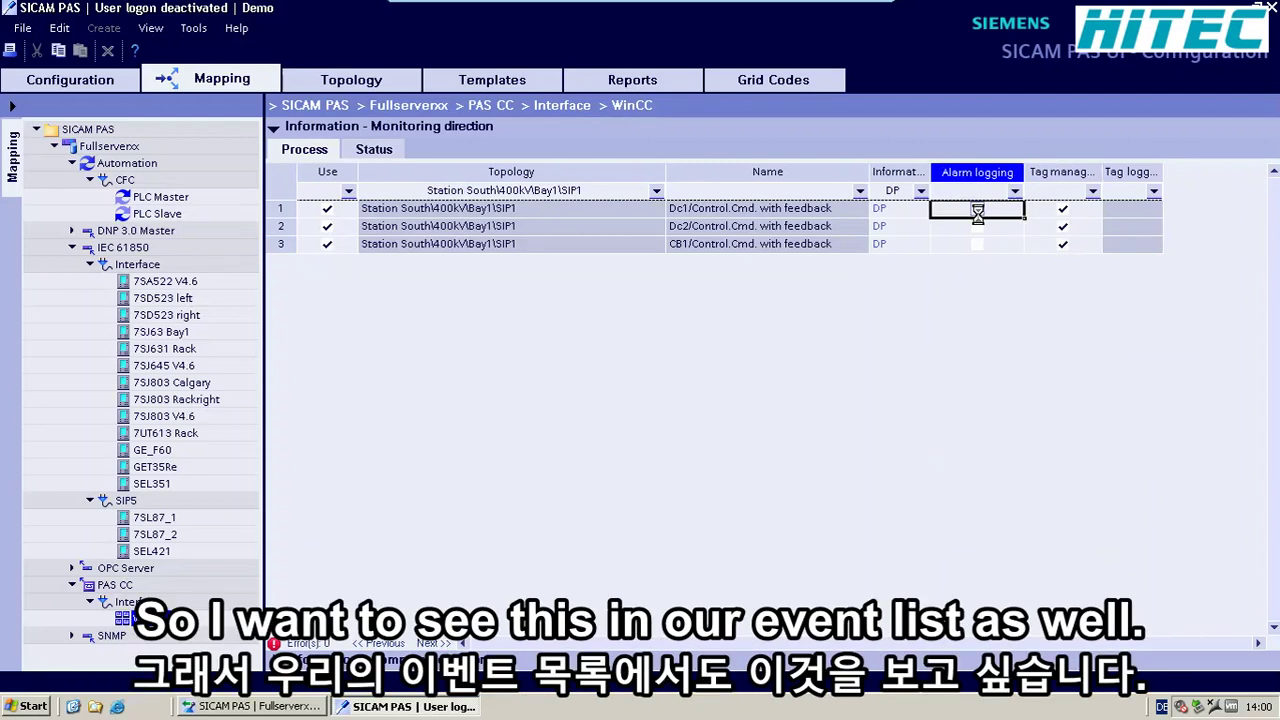
click(977, 210)
click(979, 226)
click(977, 244)
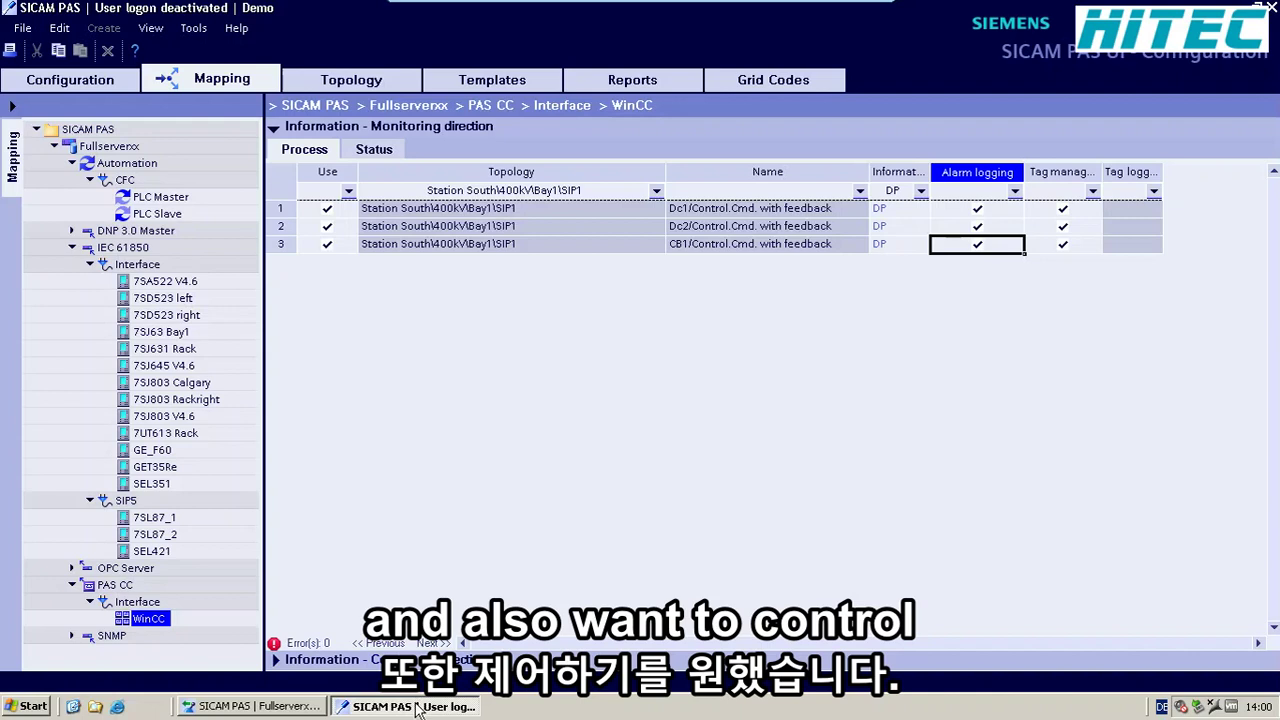
Step: Expand the command direction information, filter it to topology Station South\400kV\Bay1\SIP1, and widen the name column
click(418, 659)
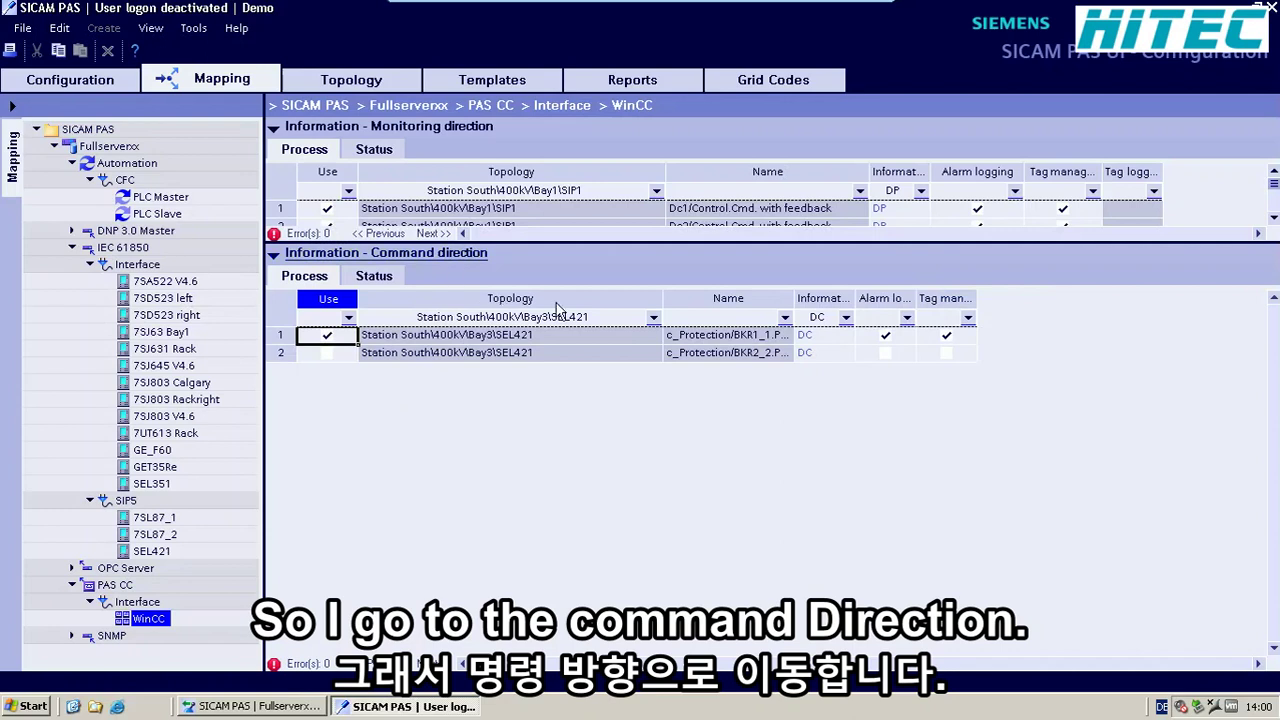
click(654, 318)
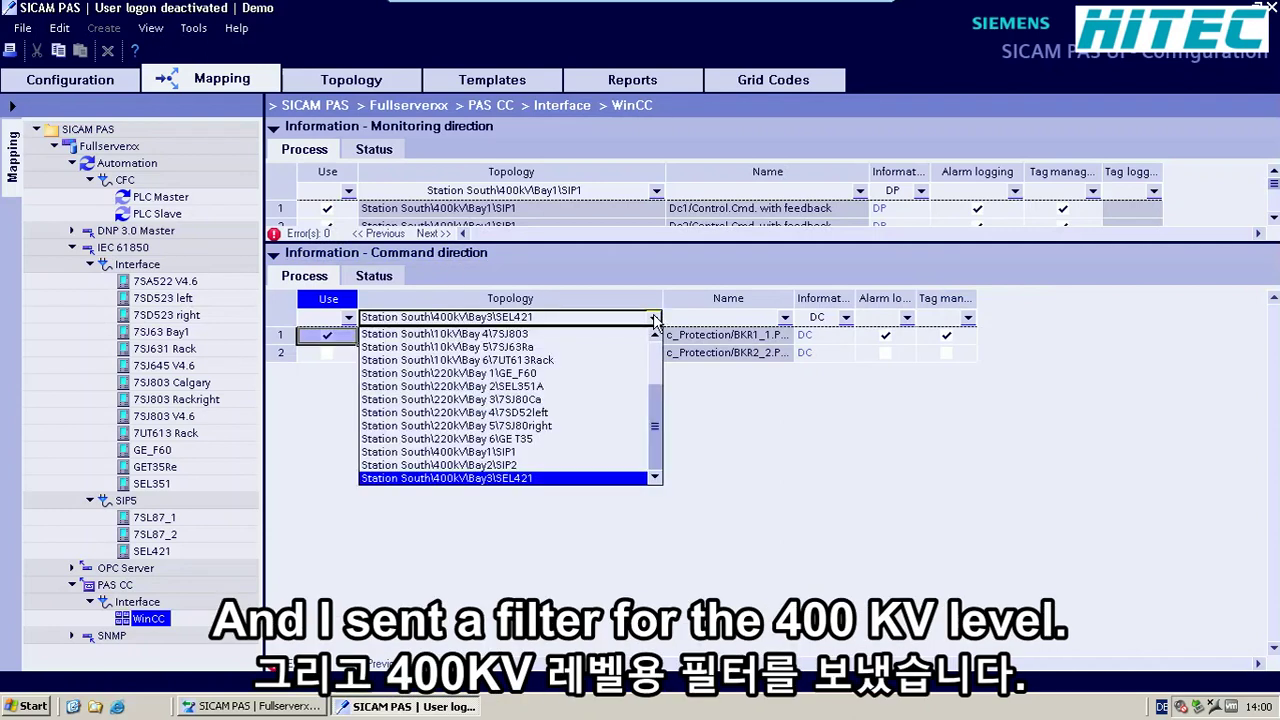
mouse_move(655, 415)
mouse_down()
mouse_move(658, 382)
mouse_move(655, 418)
mouse_up()
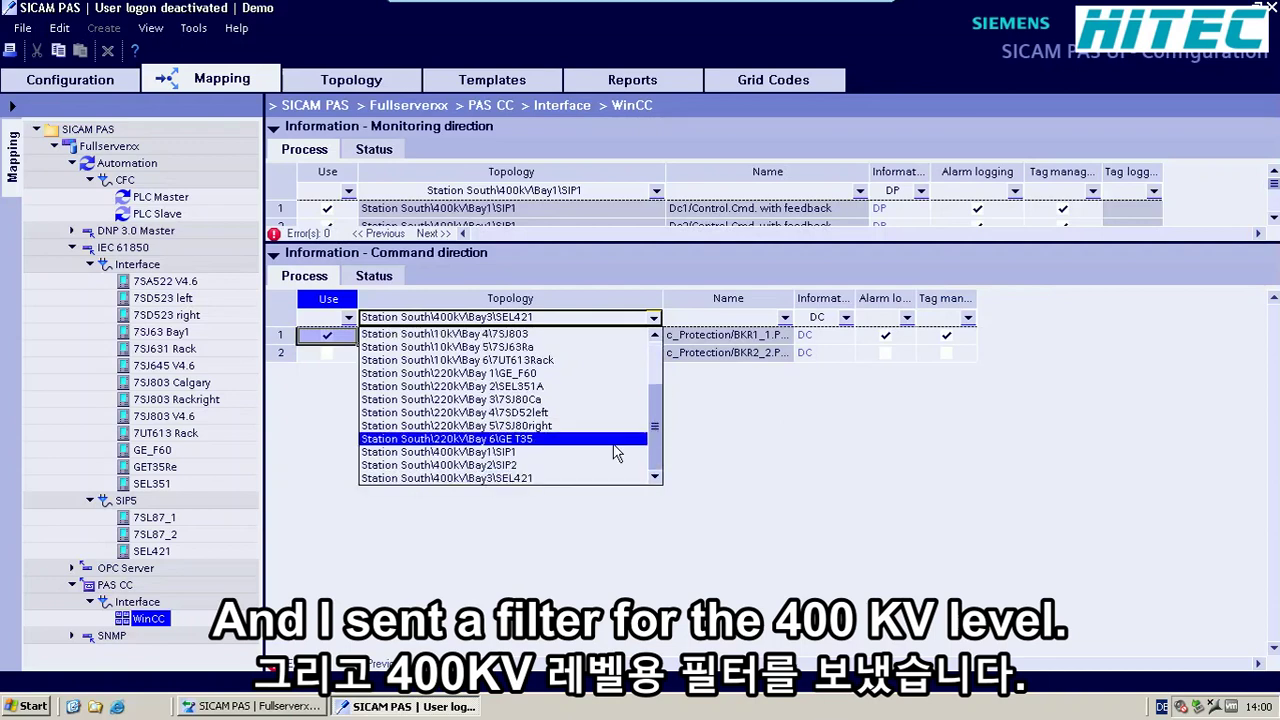
click(576, 454)
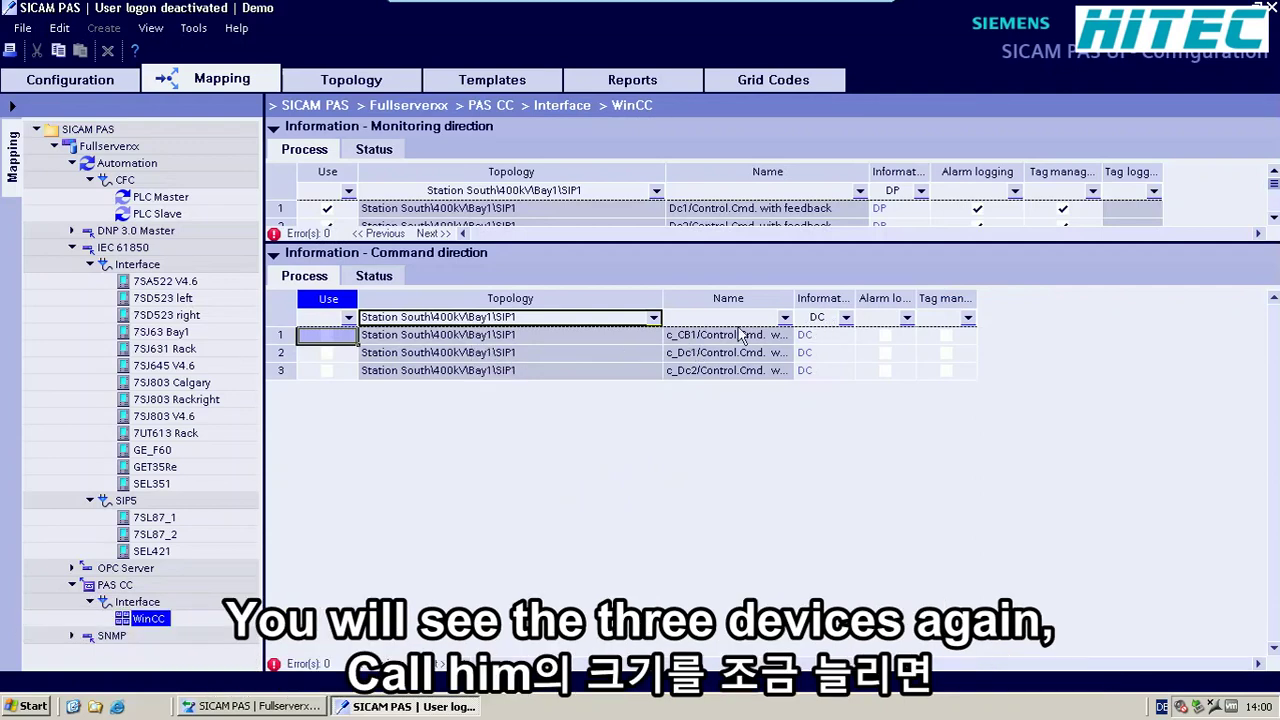
drag(795, 299, 881, 299)
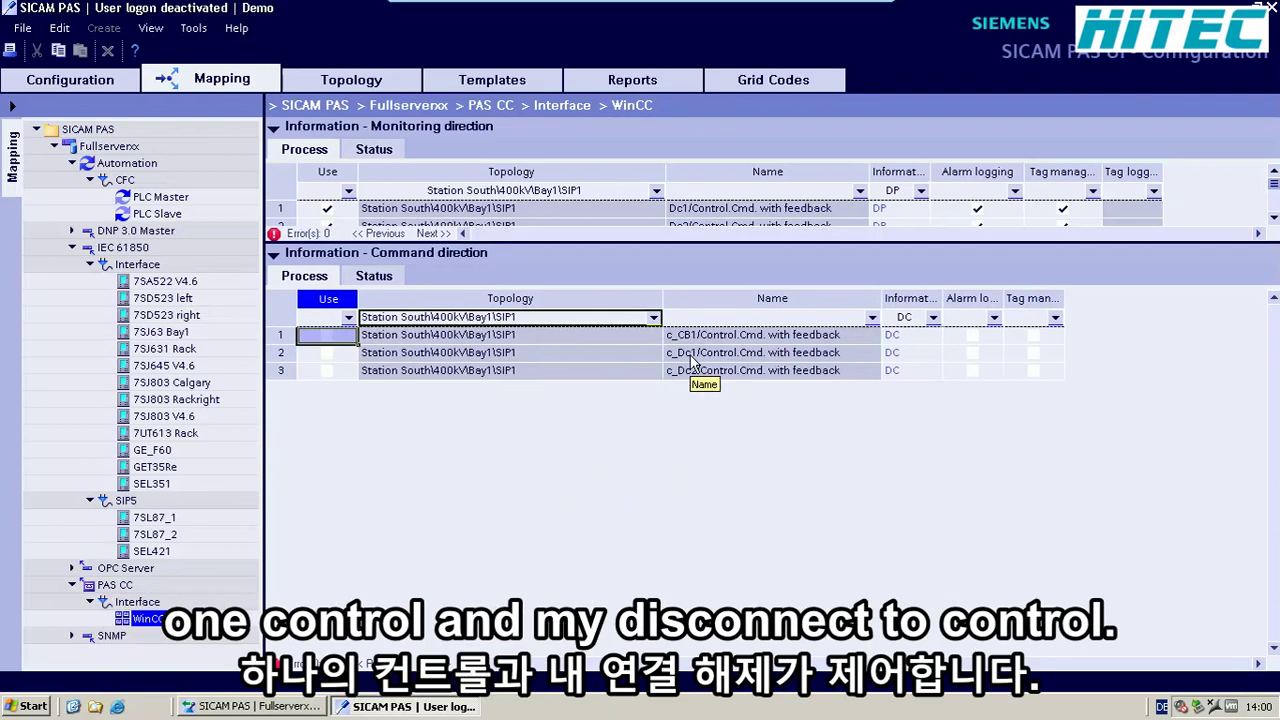
Step: Set Use to Yes for the CB1, Dc1 and Dc2 commands of Bay1 all at once
drag(315, 338, 316, 371)
right_click(316, 372)
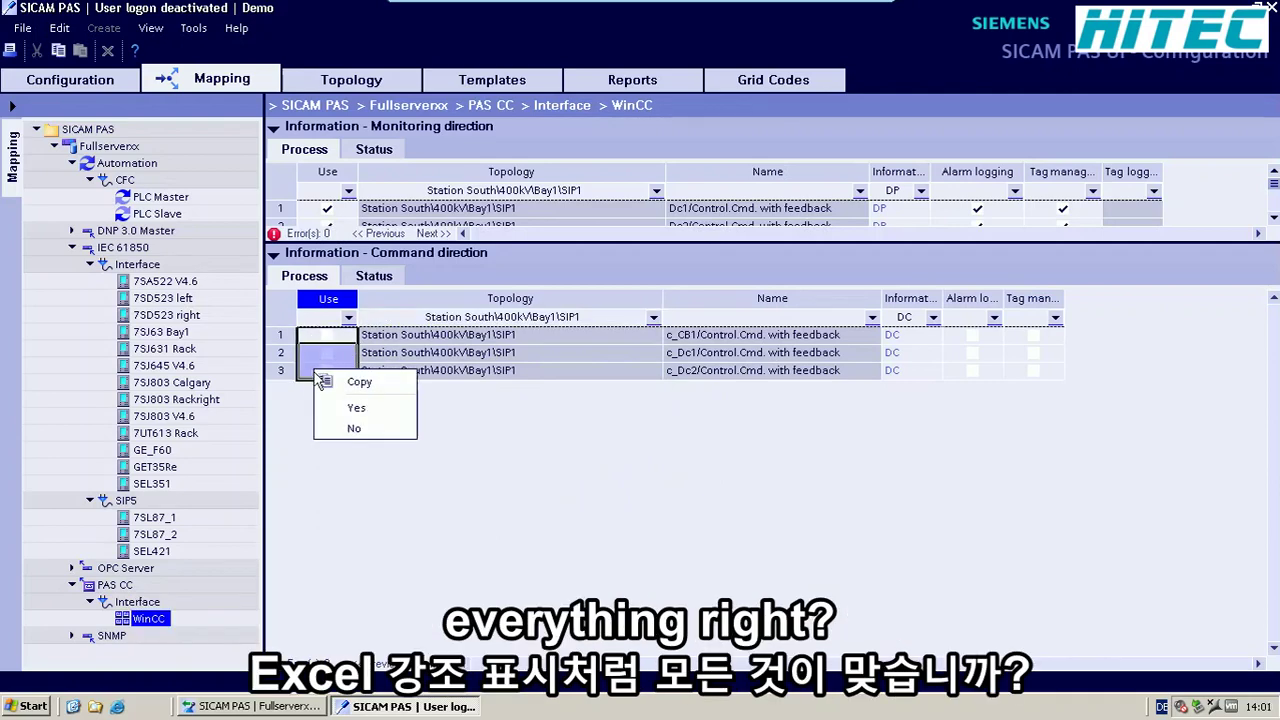
click(358, 408)
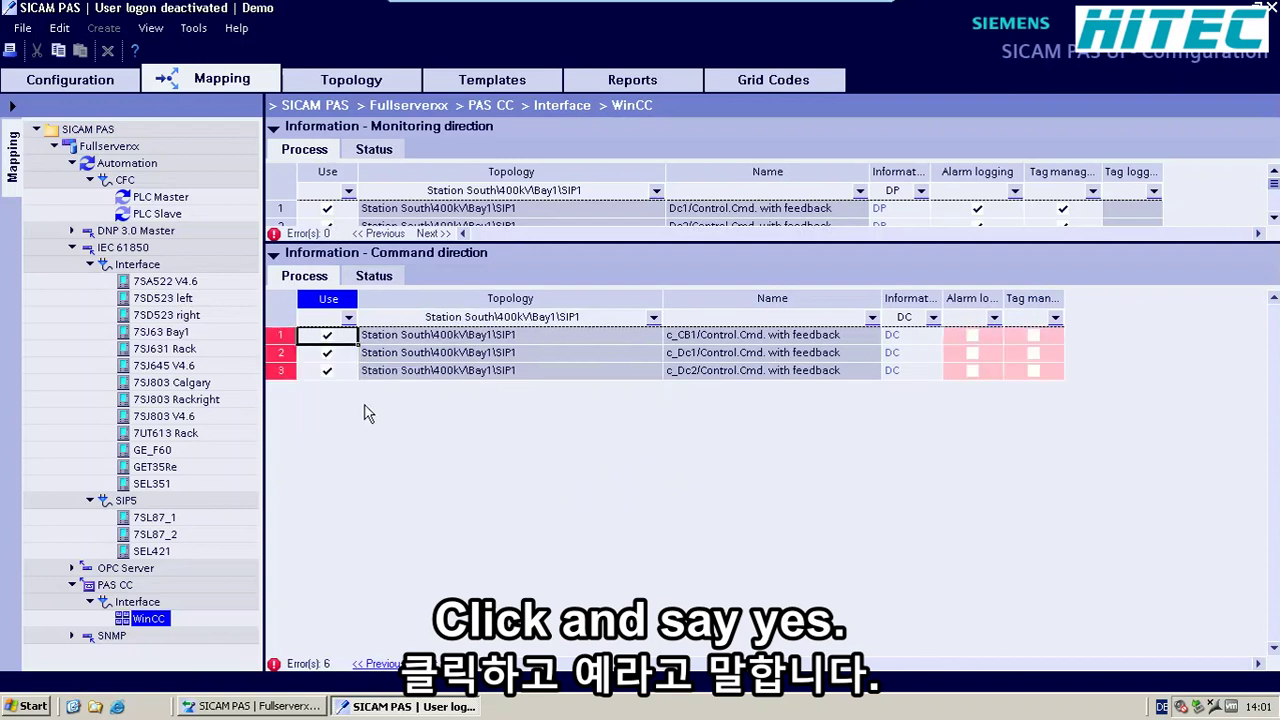
Step: Set tag management and alarm logging to Yes for all three Bay1 commands in the command direction
drag(1035, 334, 1050, 370)
right_click(1050, 372)
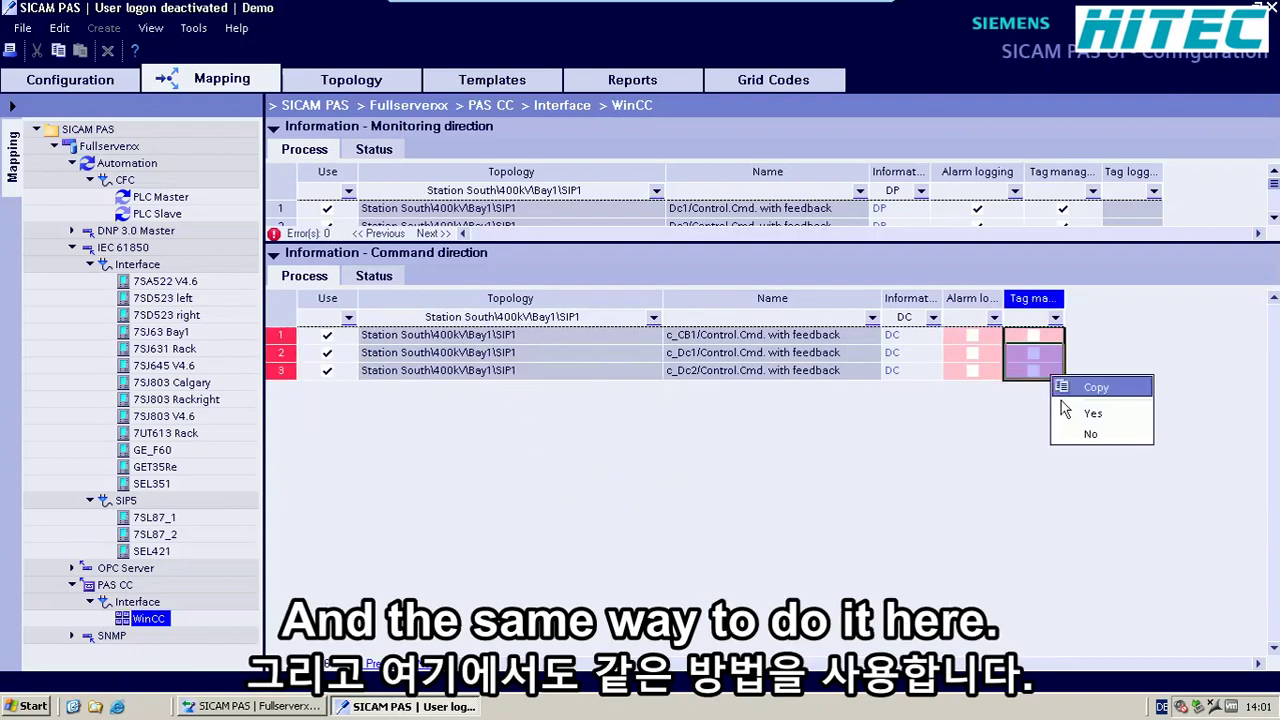
drag(980, 334, 986, 370)
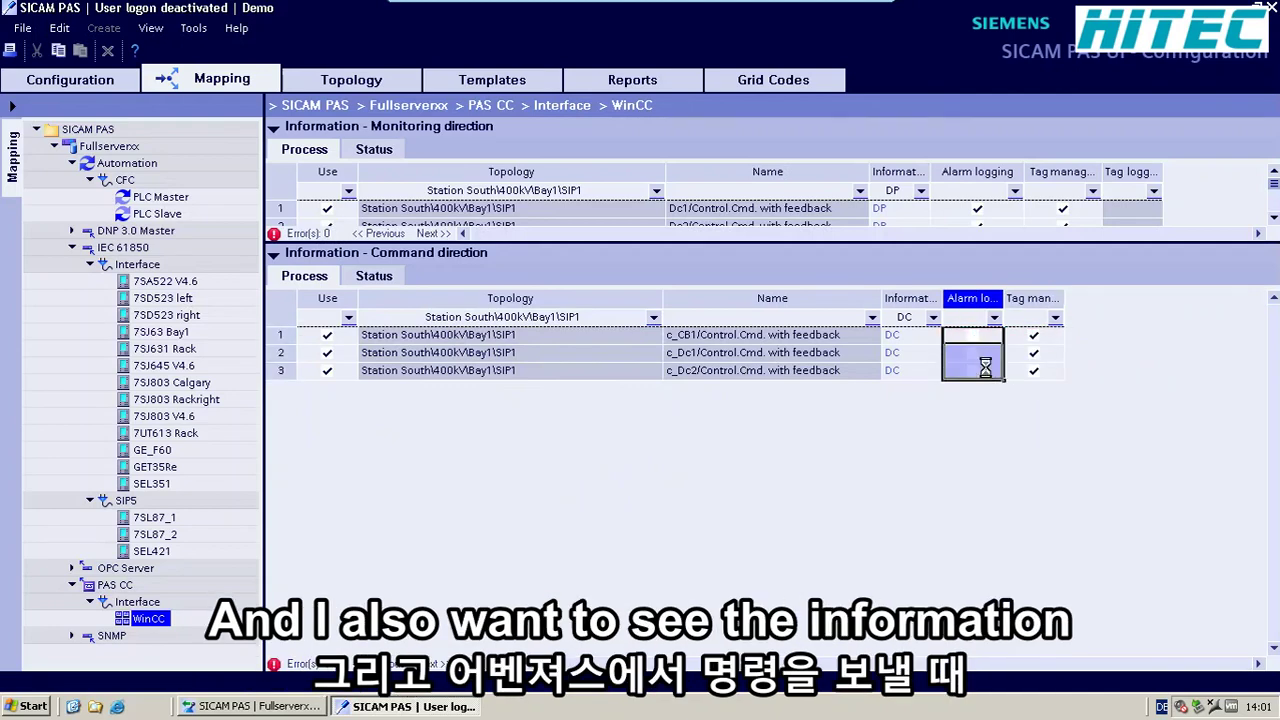
right_click(986, 369)
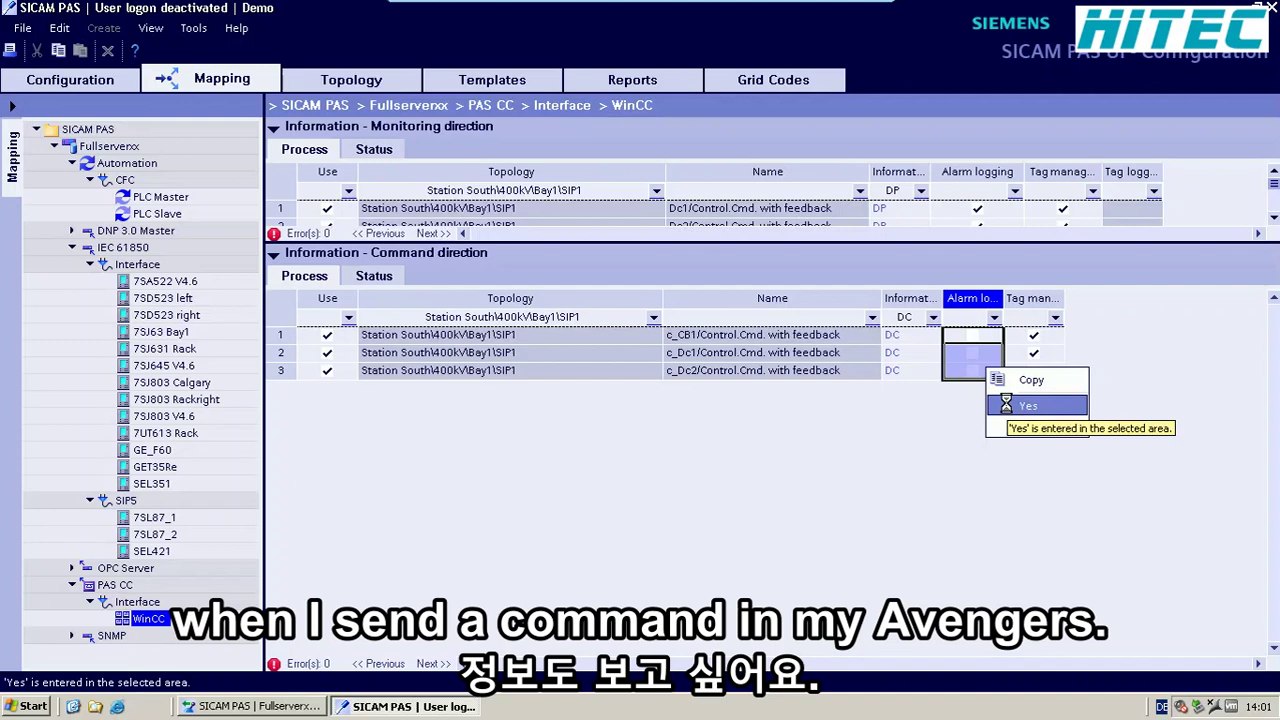
click(1008, 405)
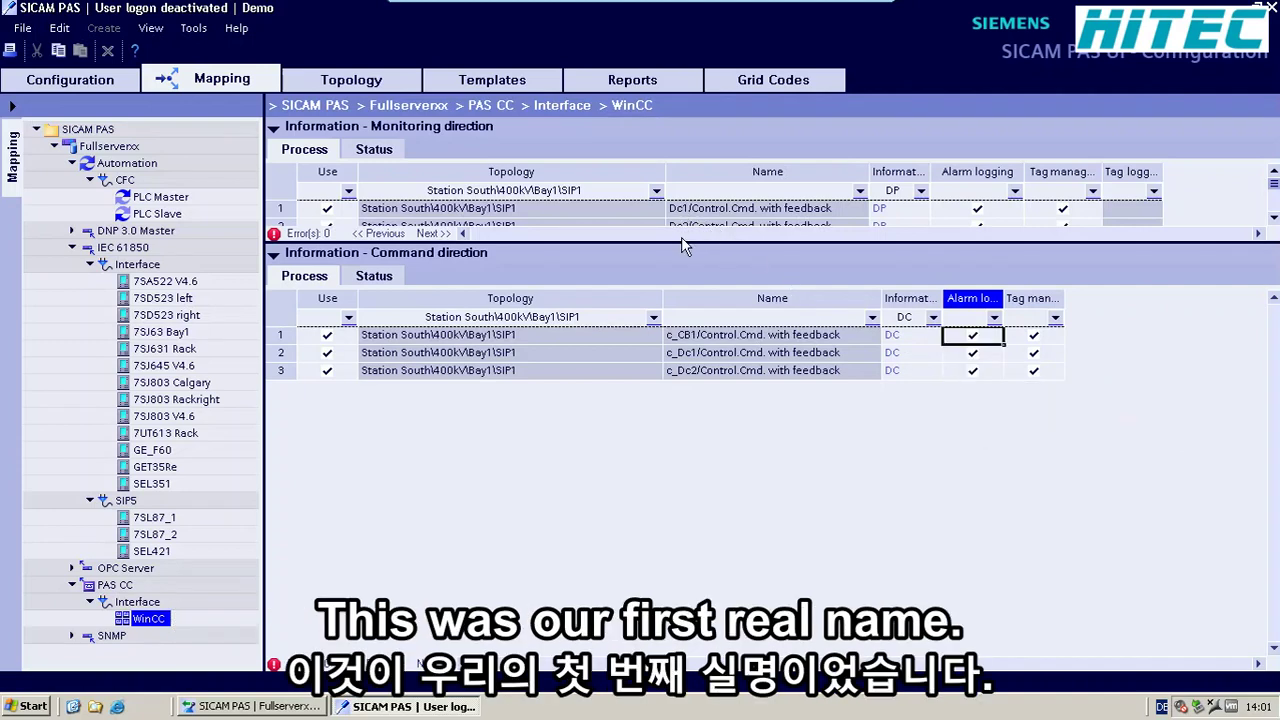
Step: Enlarge the monitoring direction area and filter both the monitoring and command directions to topology Station South\400kV\Bay2\SIP2
drag(681, 245, 679, 330)
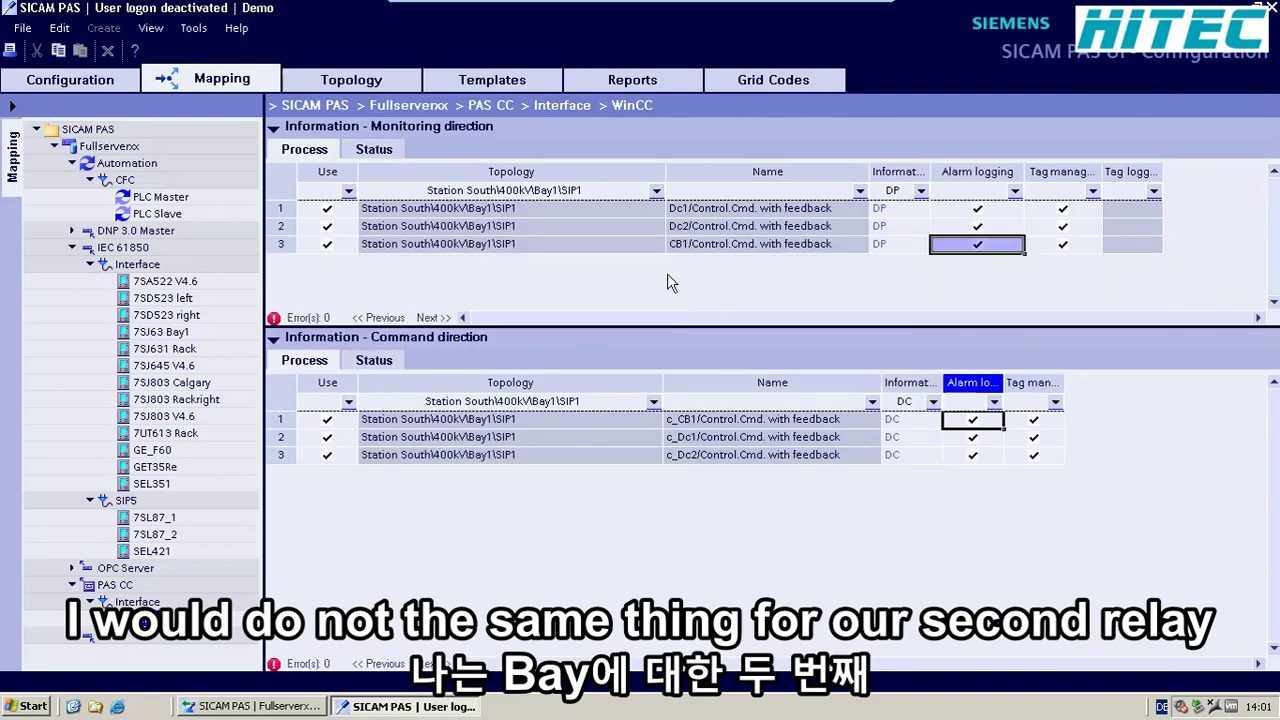
click(656, 190)
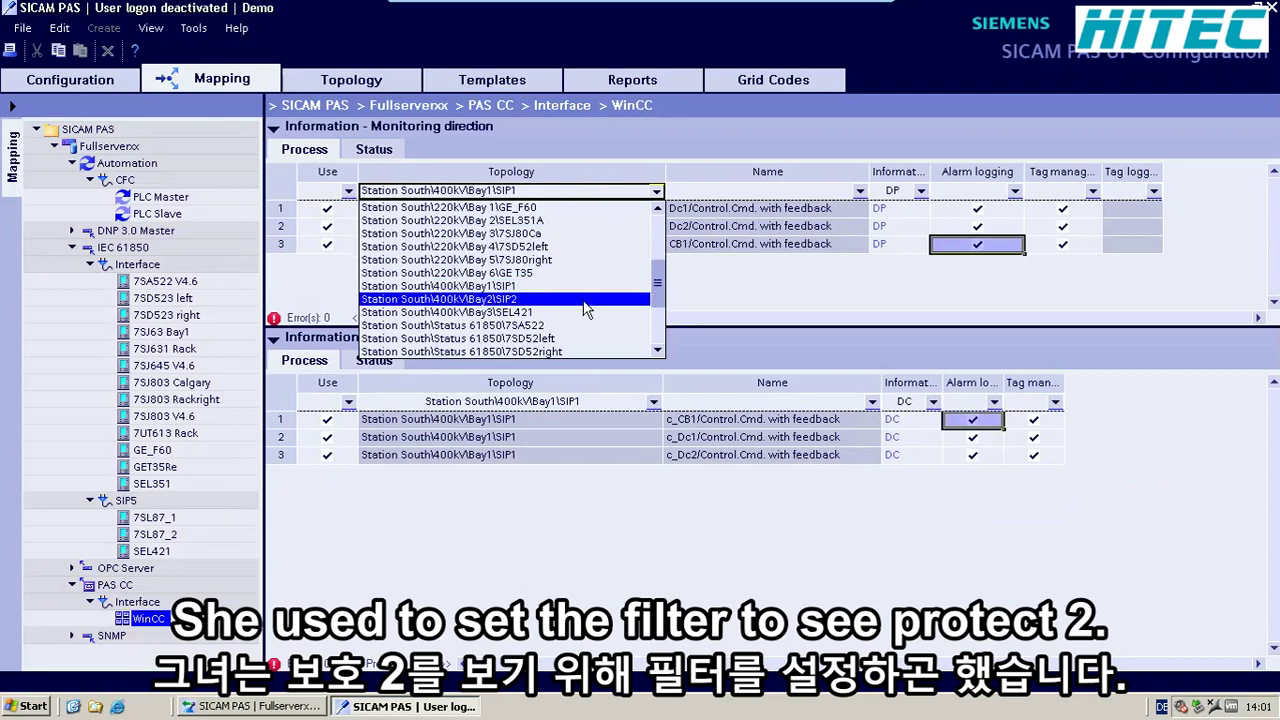
click(588, 299)
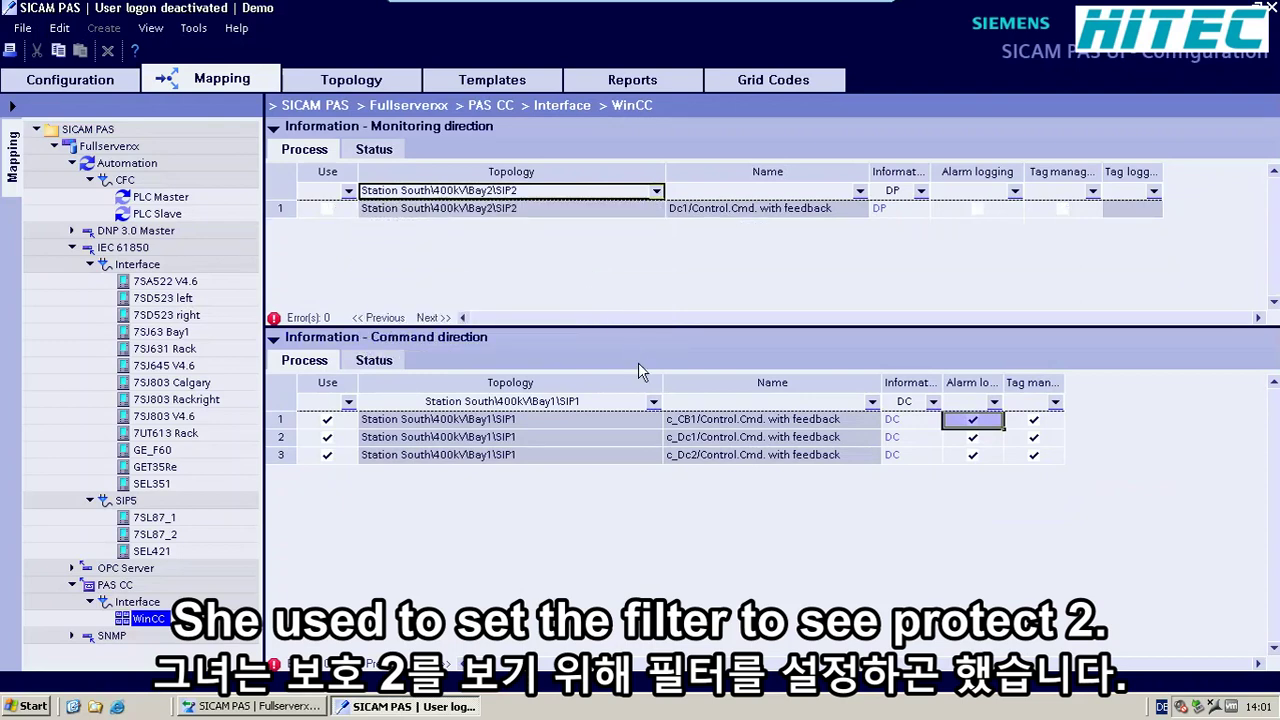
click(653, 401)
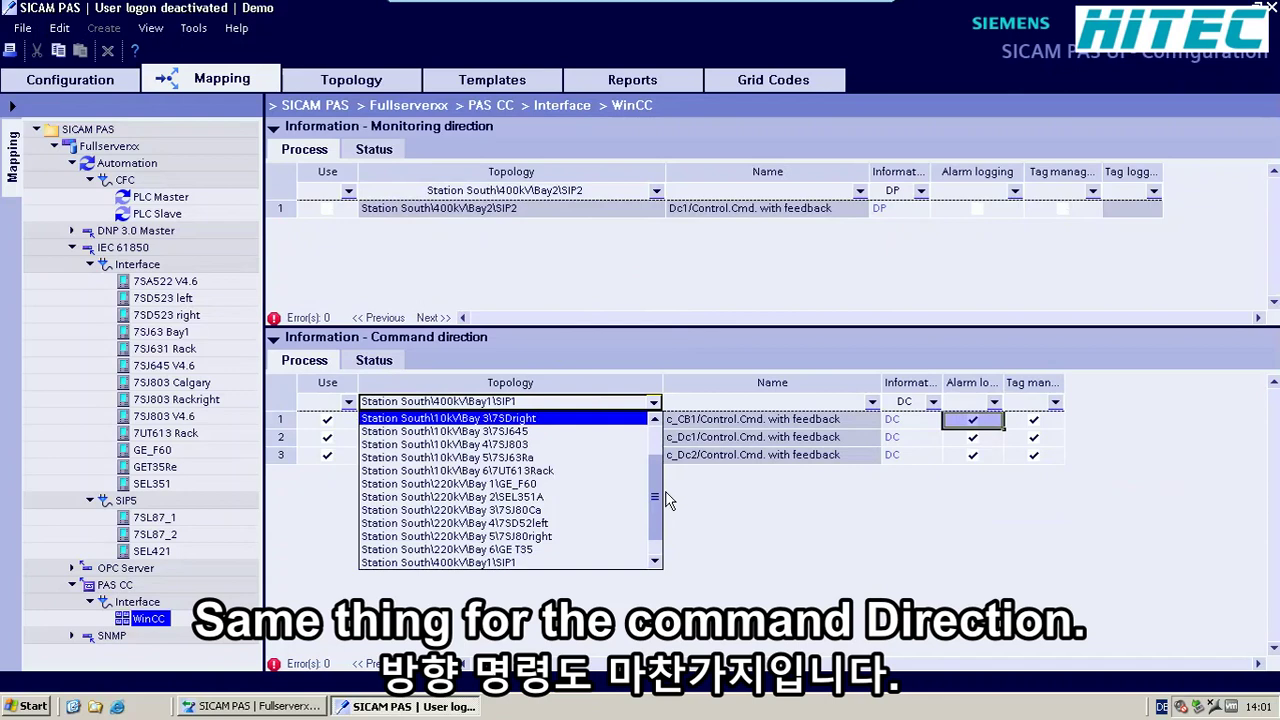
click(655, 561)
click(643, 562)
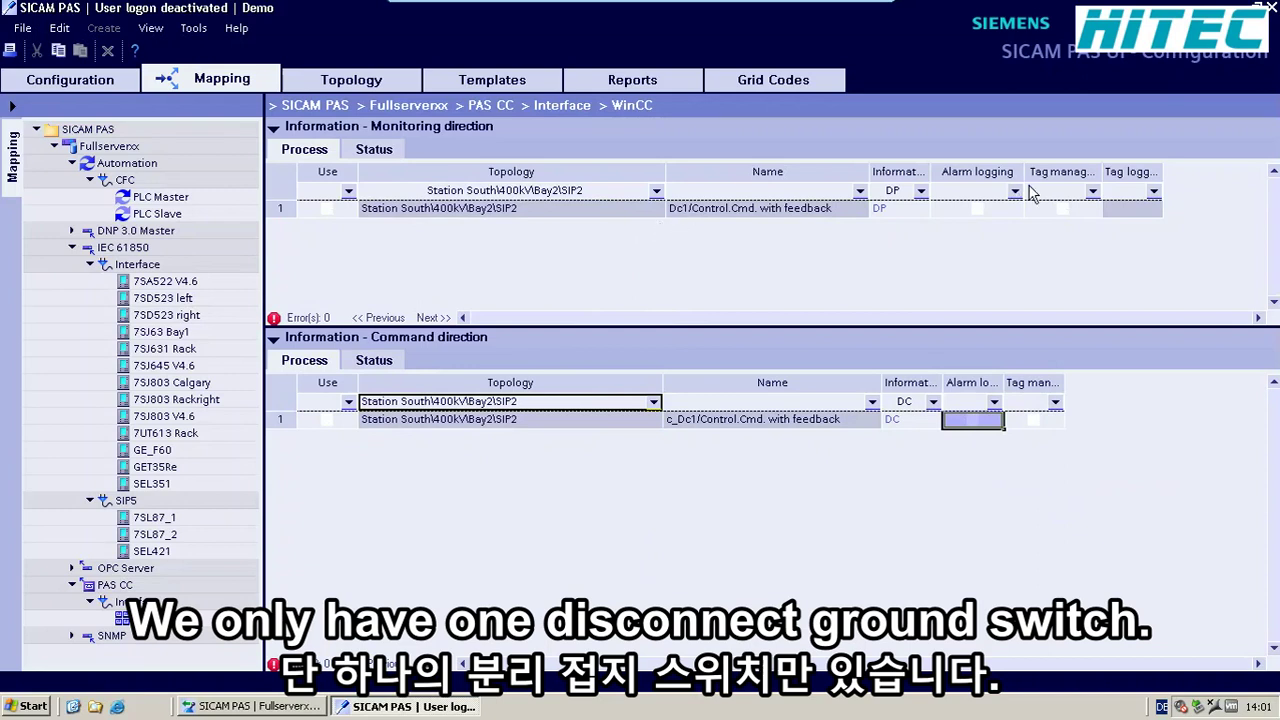
Step: Enable tag management and alarm logging for the Dc1 feedback signal of Bay2 in the monitoring direction
click(1062, 209)
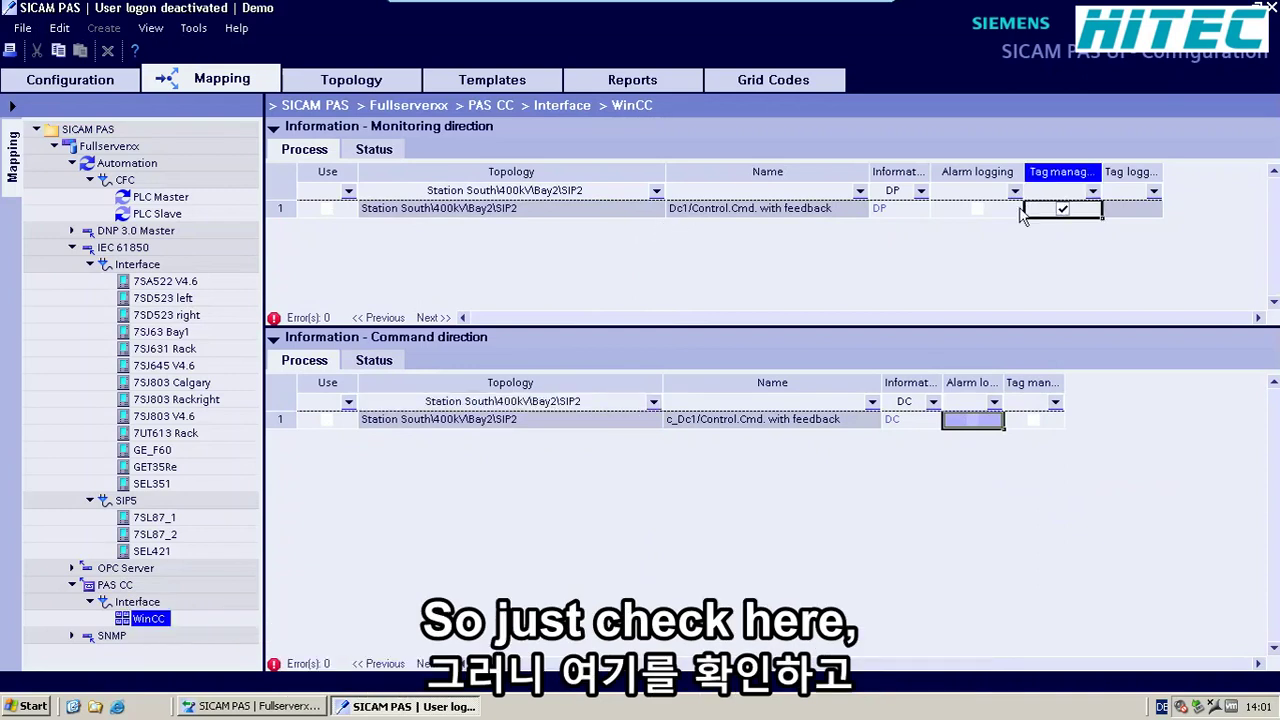
click(977, 210)
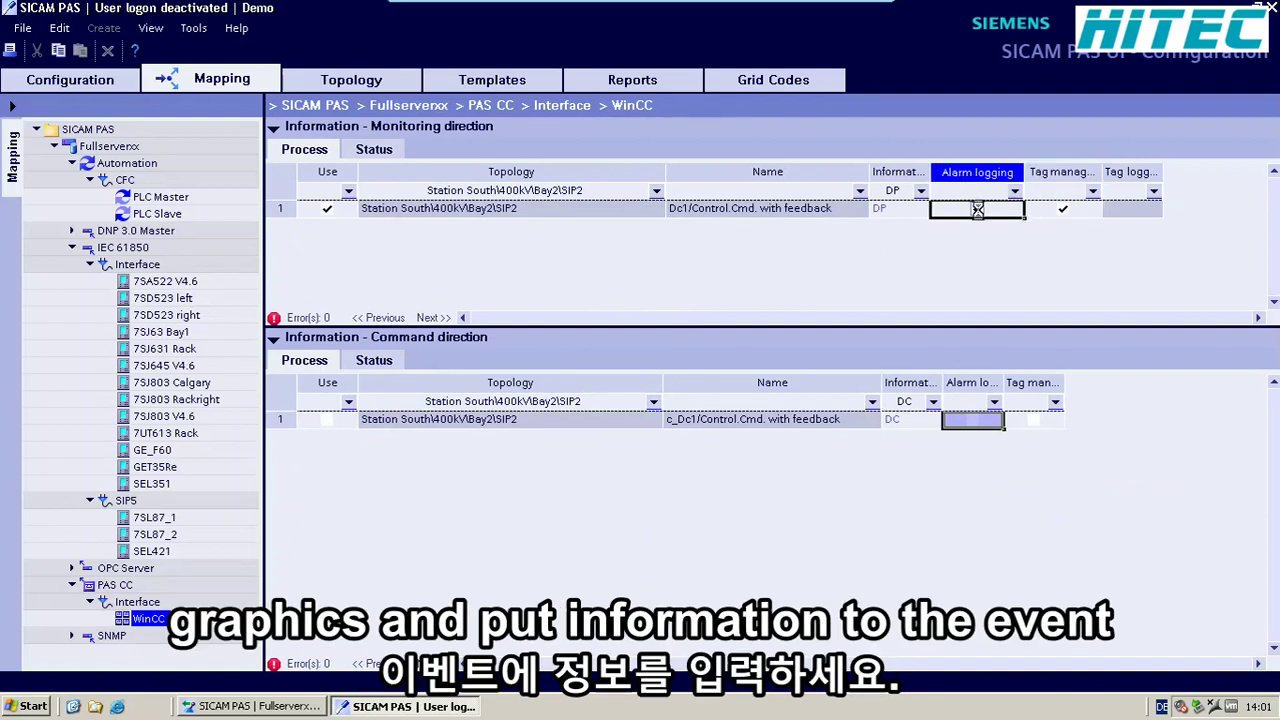
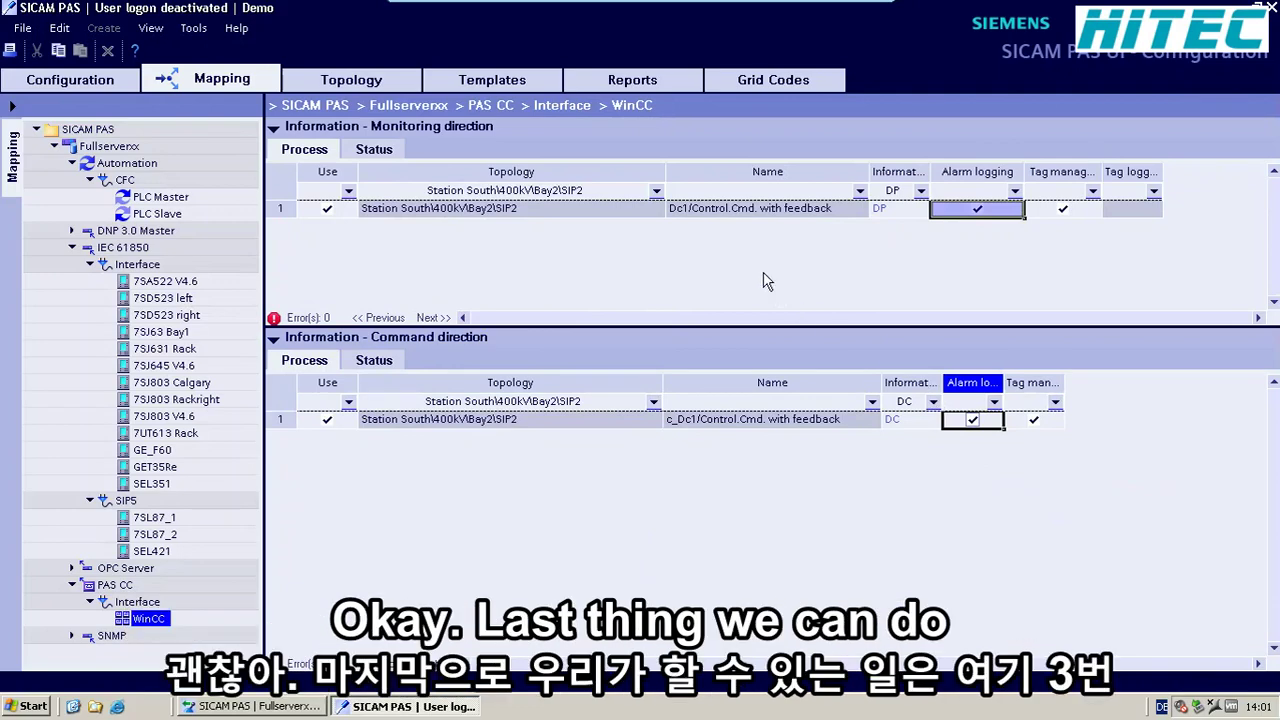
Step: Filter the monitoring direction to topology Station South\400kV\Bay3\SEL421
click(655, 192)
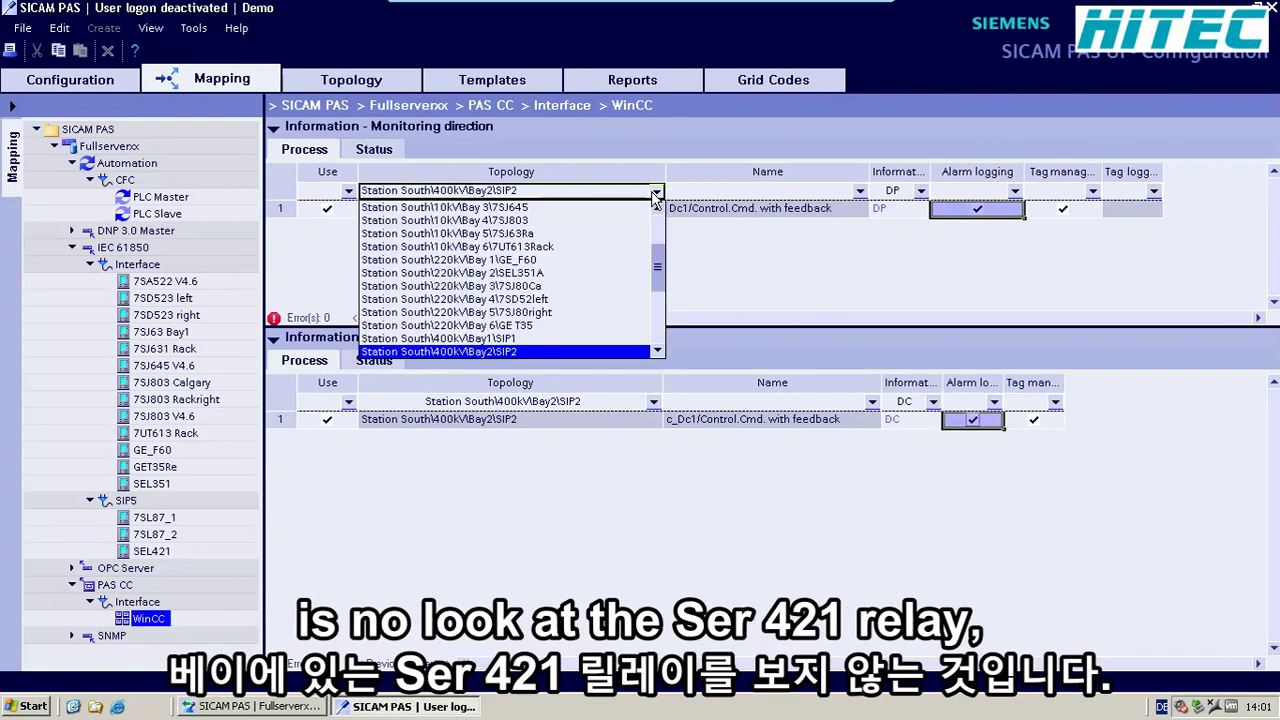
drag(658, 268, 660, 290)
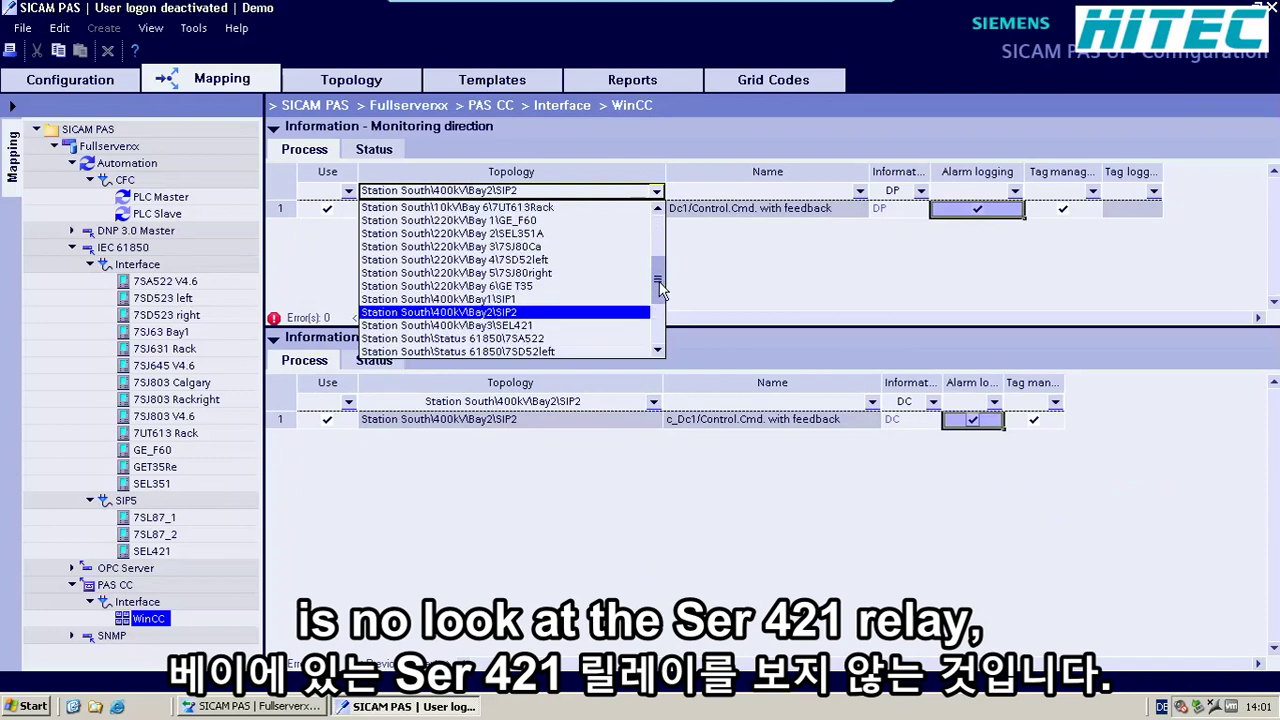
click(553, 327)
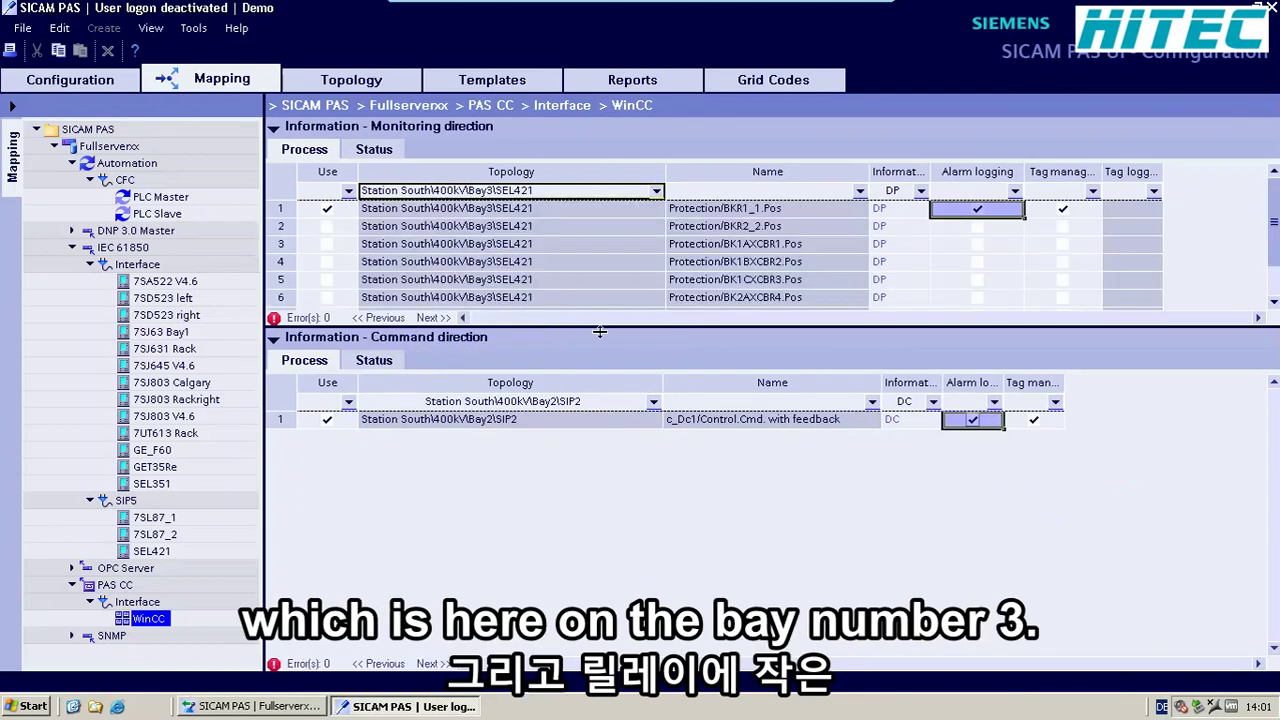
Step: Filter the command direction to topology Station South\220kV\Bay 2\SEL351A and collapse the command direction area
click(650, 400)
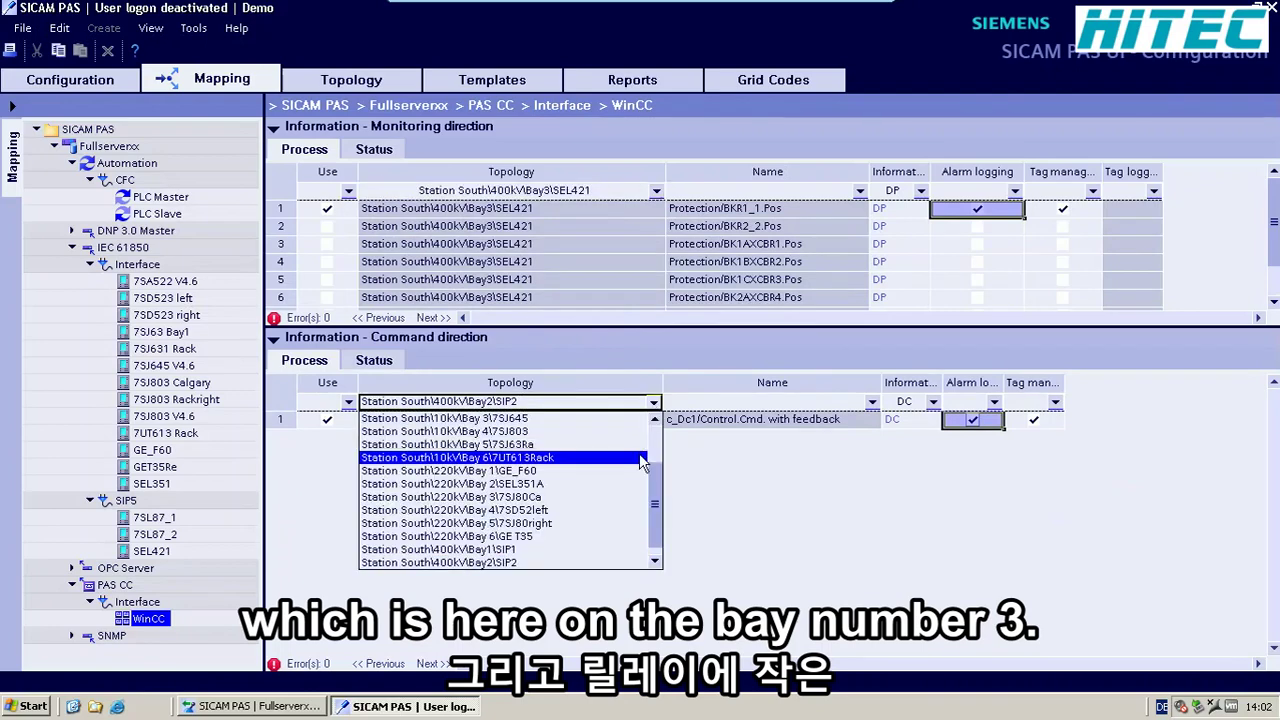
scroll(655, 483, down, 1)
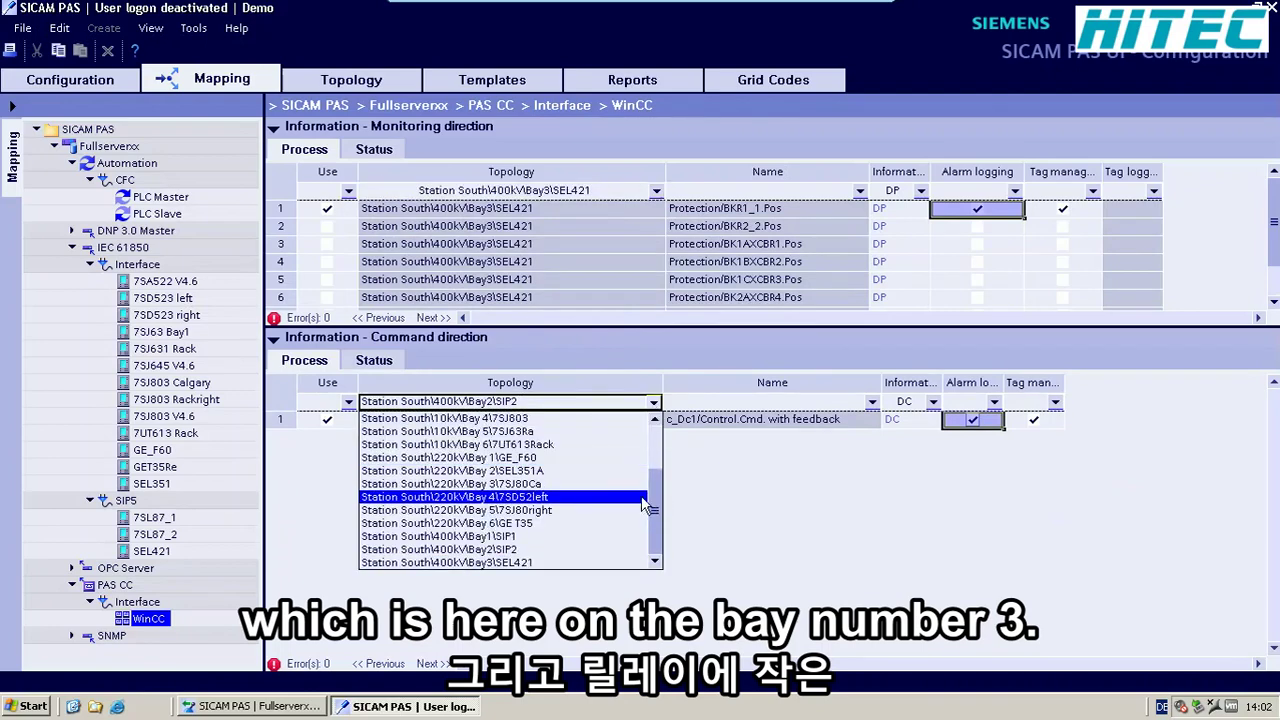
click(627, 474)
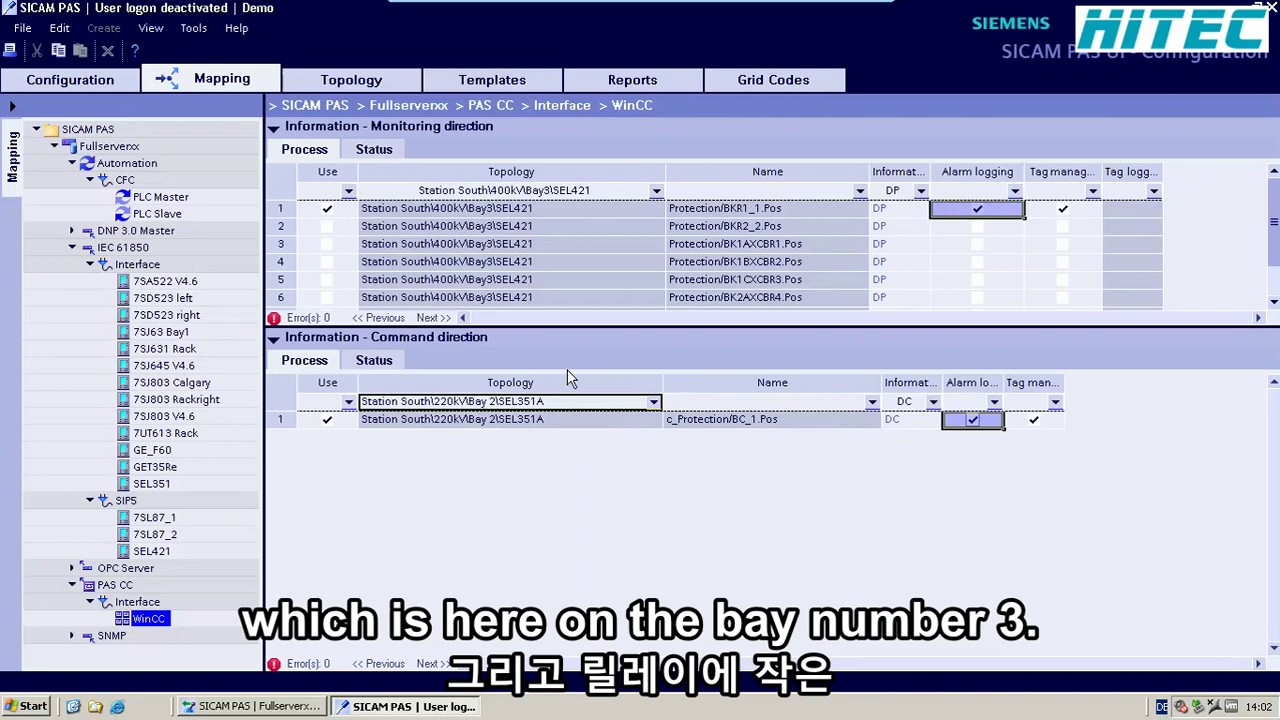
click(489, 341)
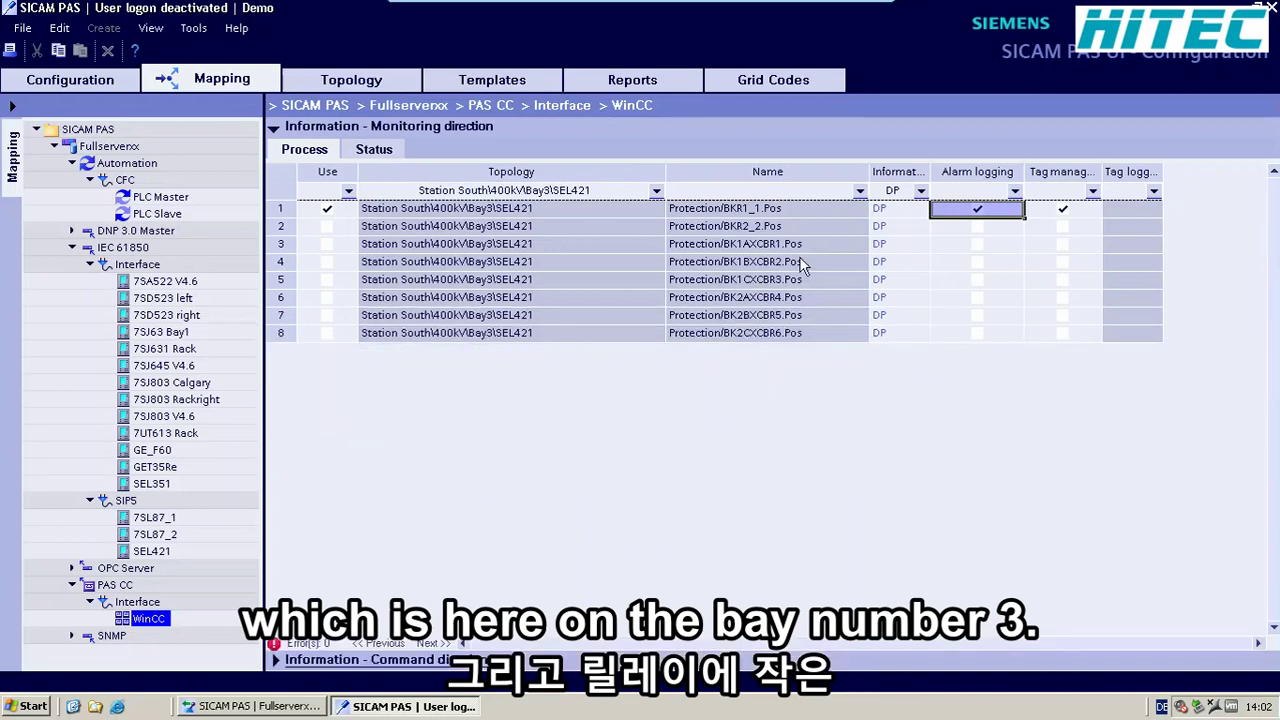
Step: Filter the Bay3 SEL421 monitoring information to type SP and examine the mapping of Annunciation/ALTGGIO5.Ind01, including its alarm logging setting
click(921, 191)
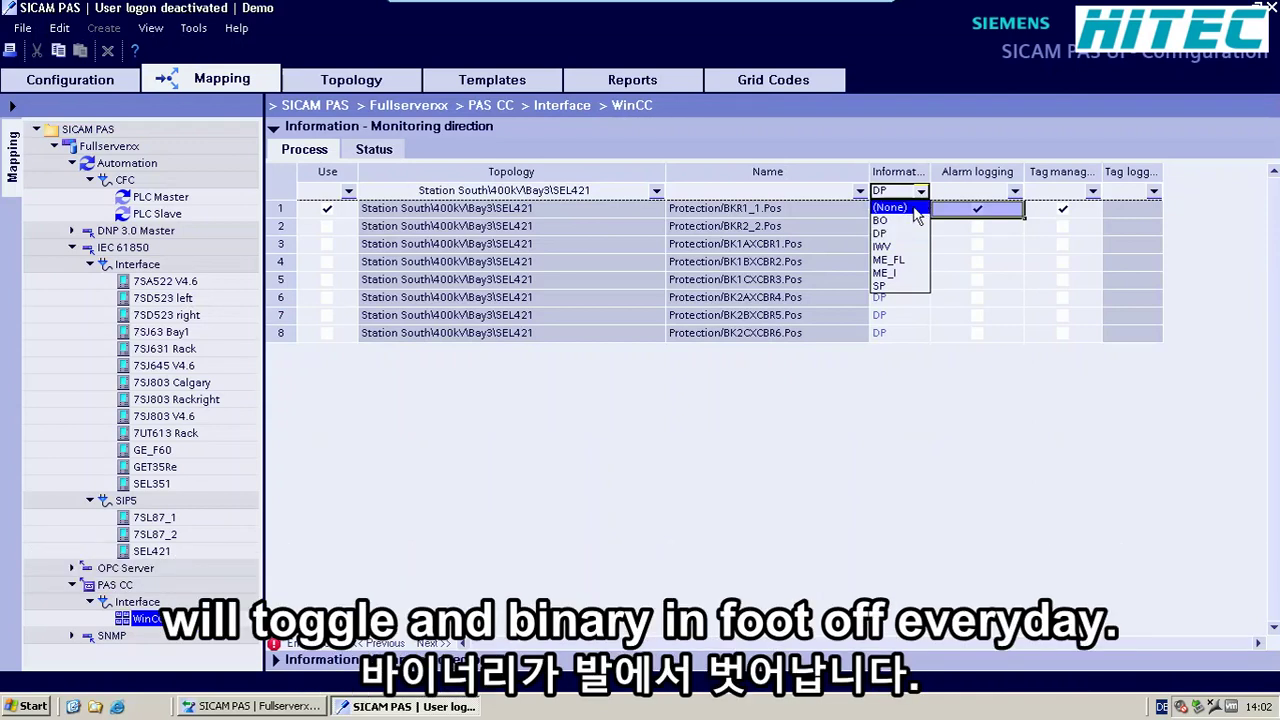
click(908, 287)
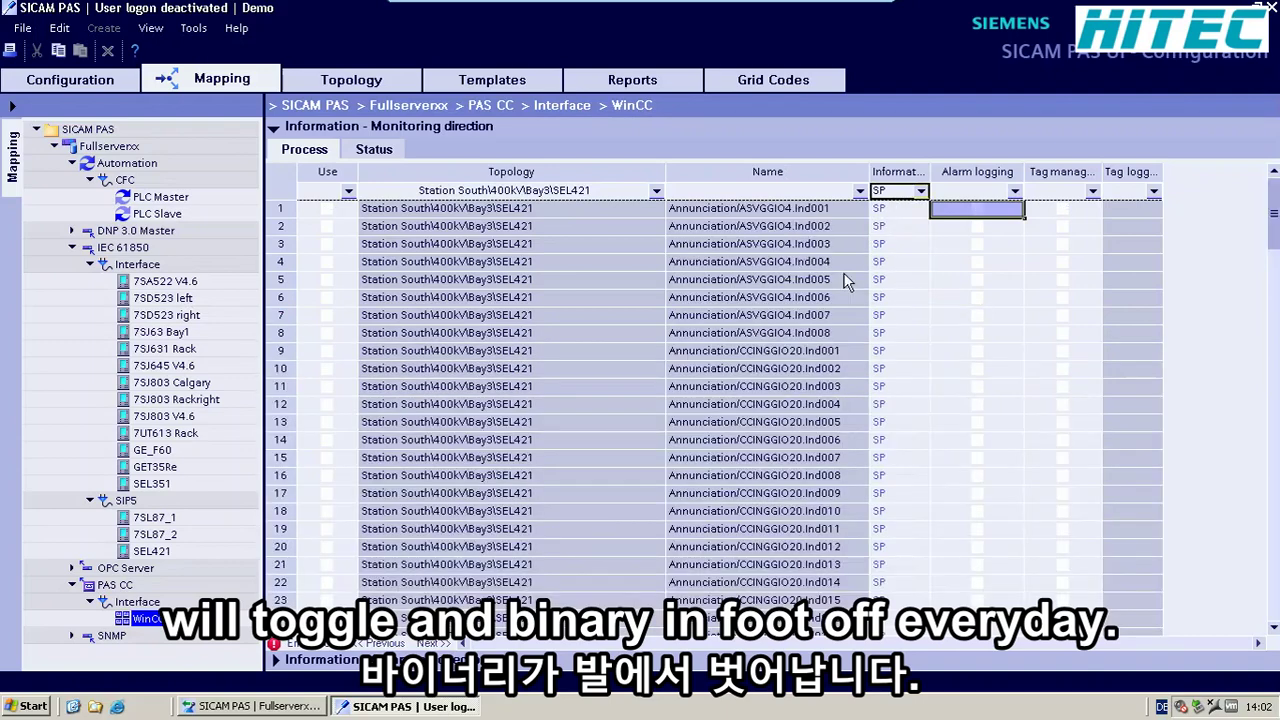
click(802, 233)
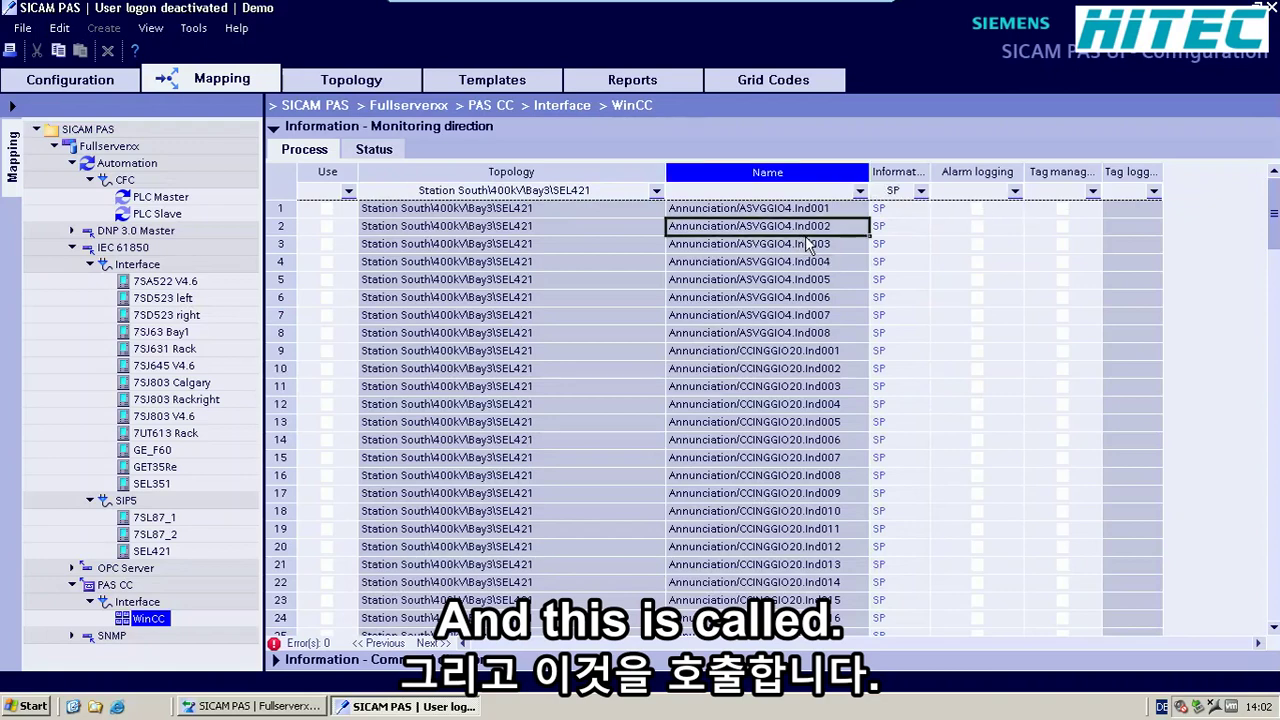
scroll(806, 243, down, 8)
scroll(806, 243, down, 5)
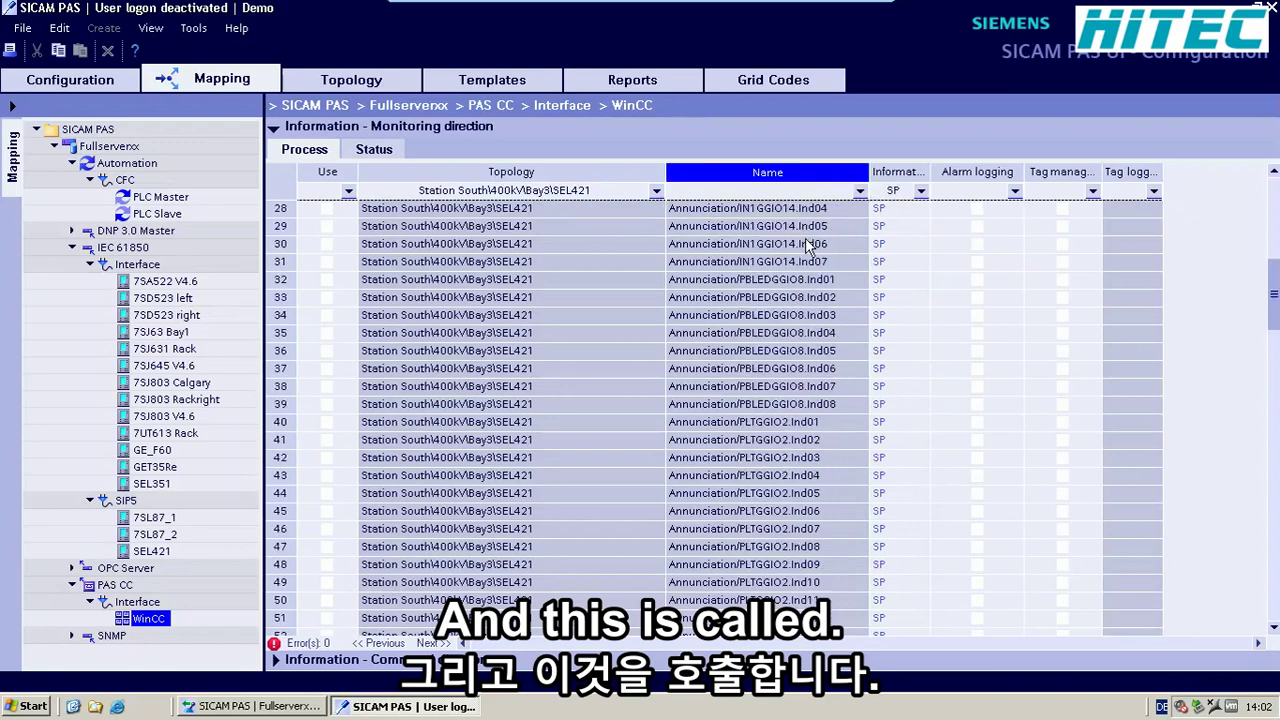
scroll(808, 243, down, 13)
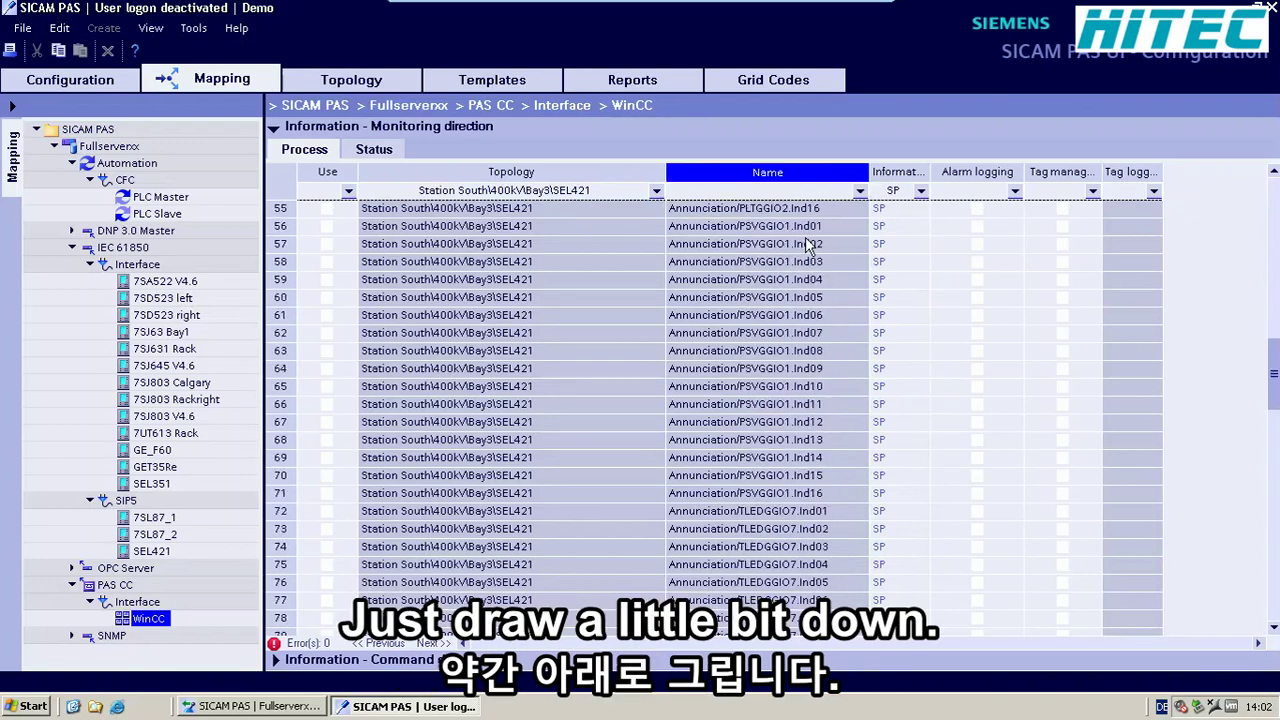
scroll(805, 238, down, 6)
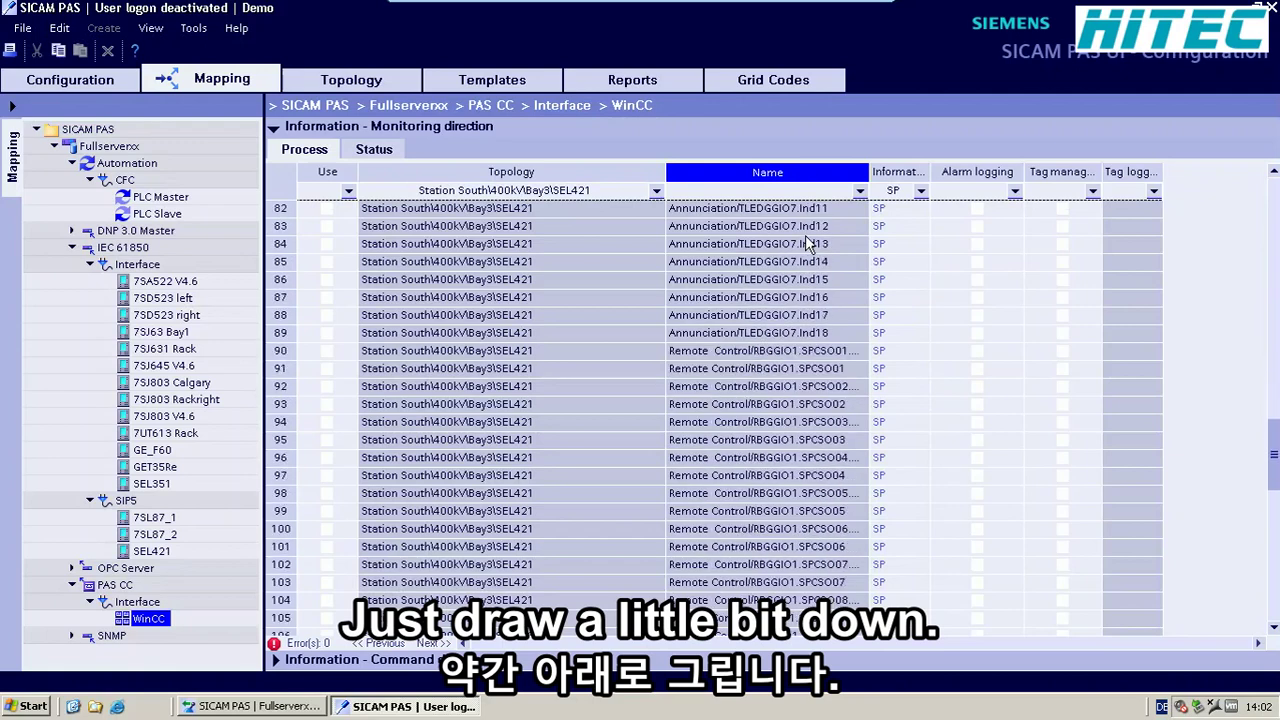
scroll(806, 241, down, 6)
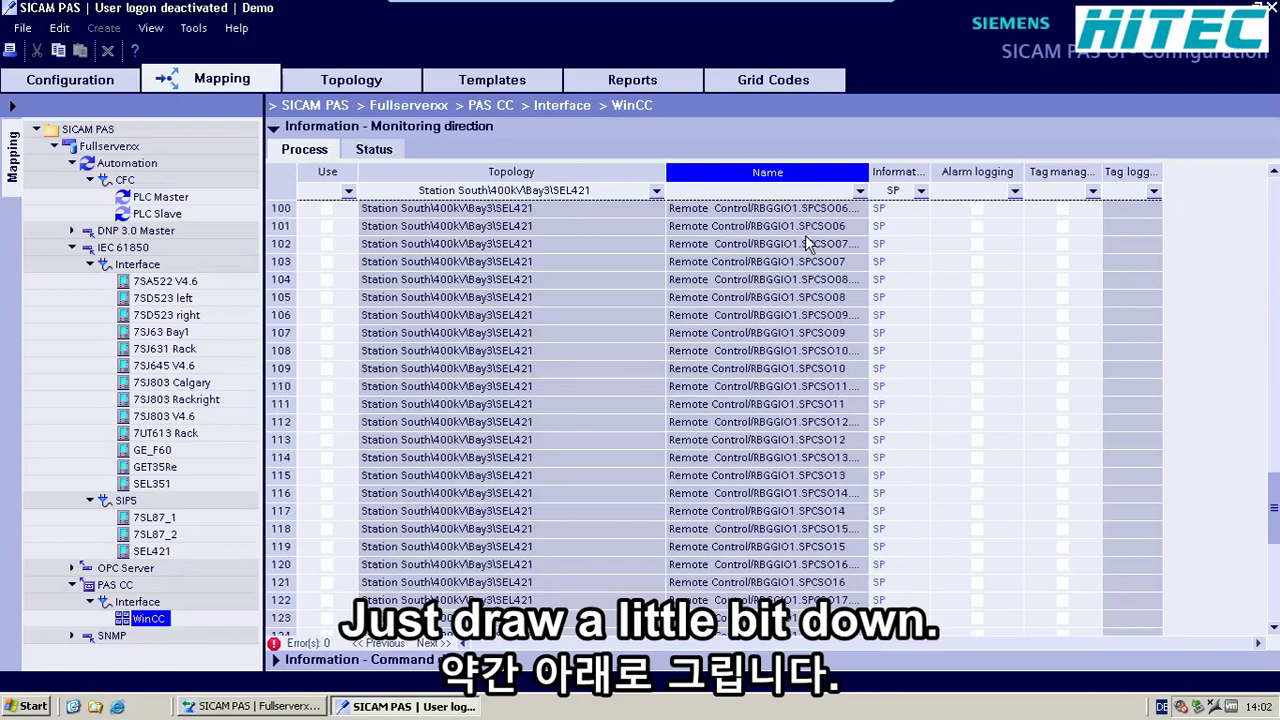
scroll(806, 243, down, 3)
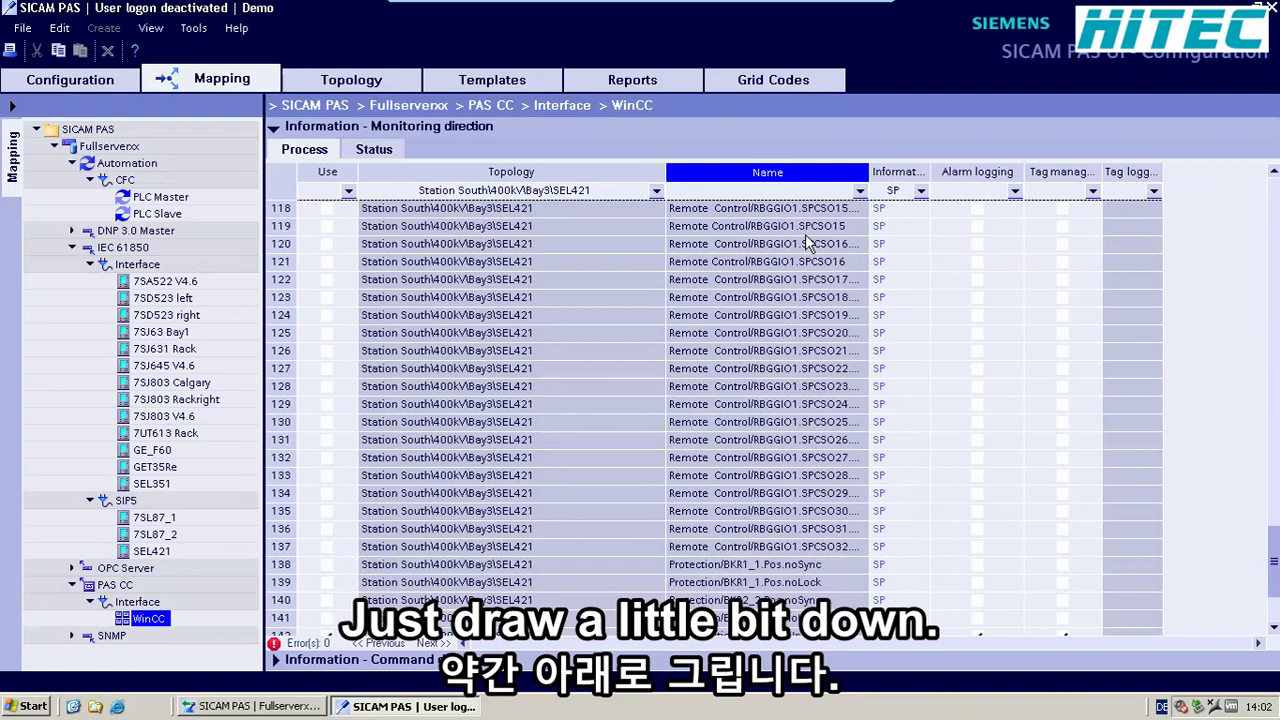
scroll(806, 243, down, 1)
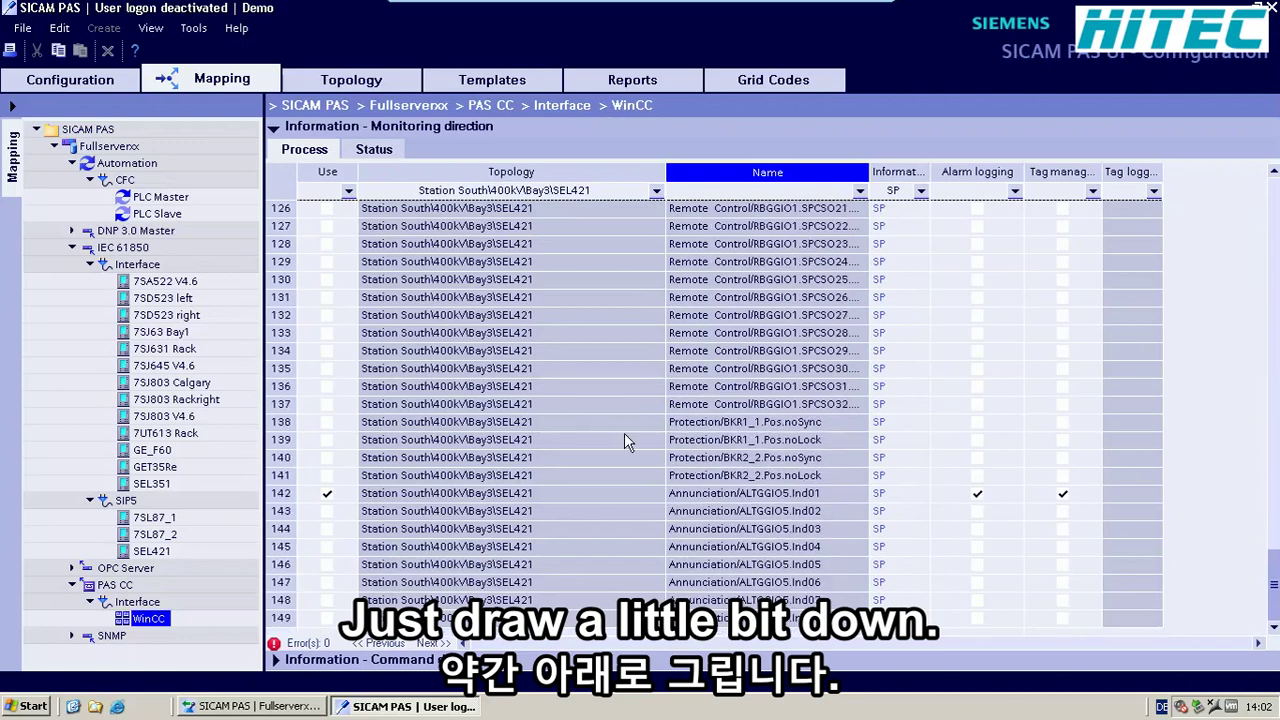
click(282, 500)
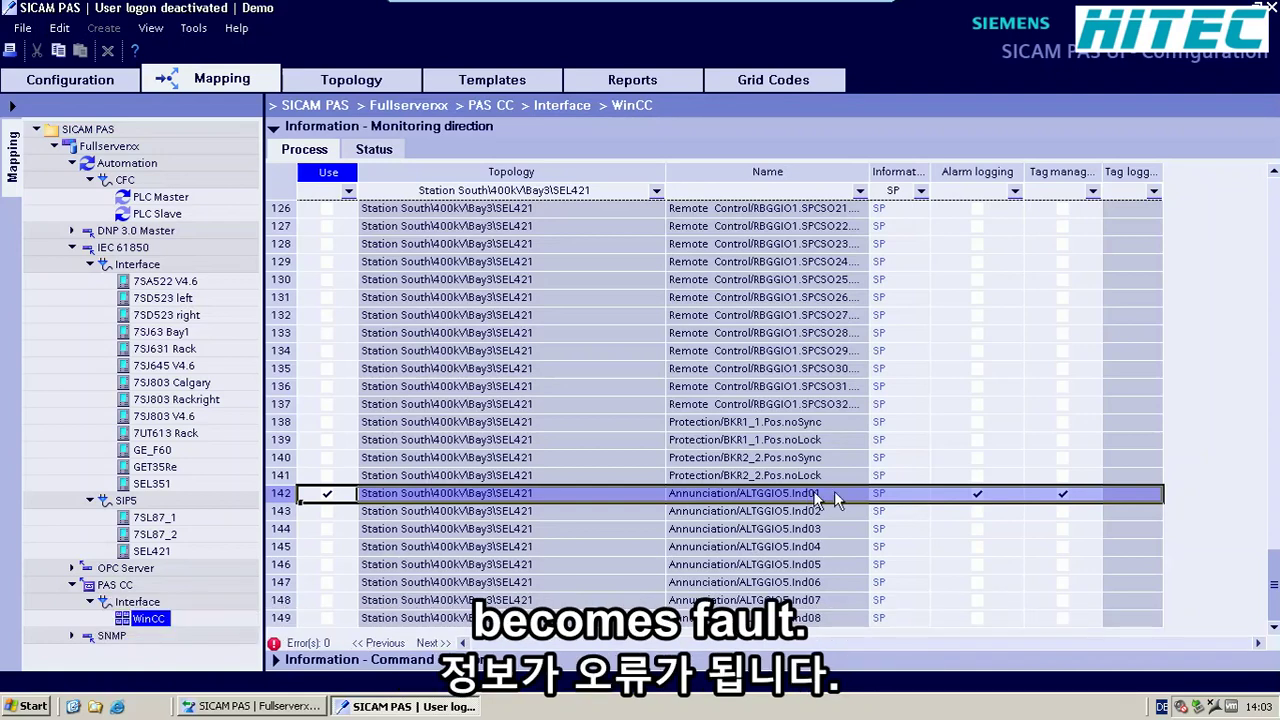
click(977, 493)
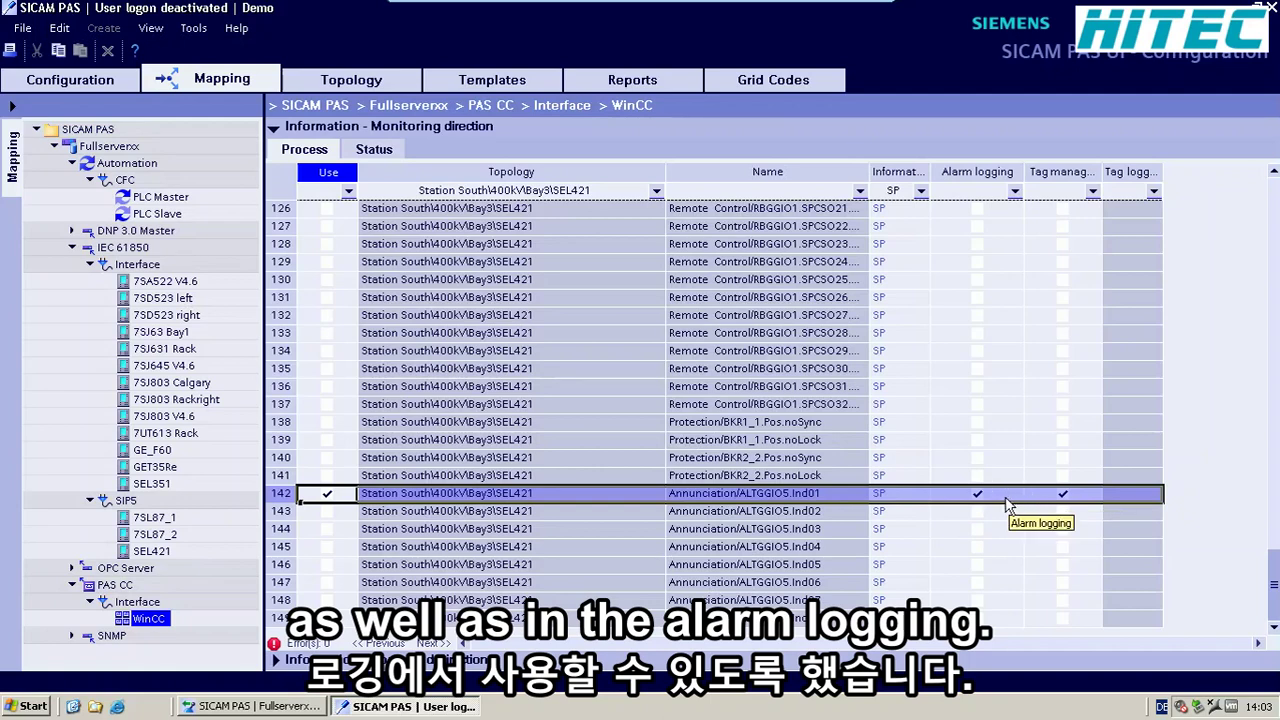
Step: Filter the Bay3 SEL421 monitoring information to type ME_FL and inspect the mapping of the frequency value Metering/METMMXU1.Hz
click(921, 191)
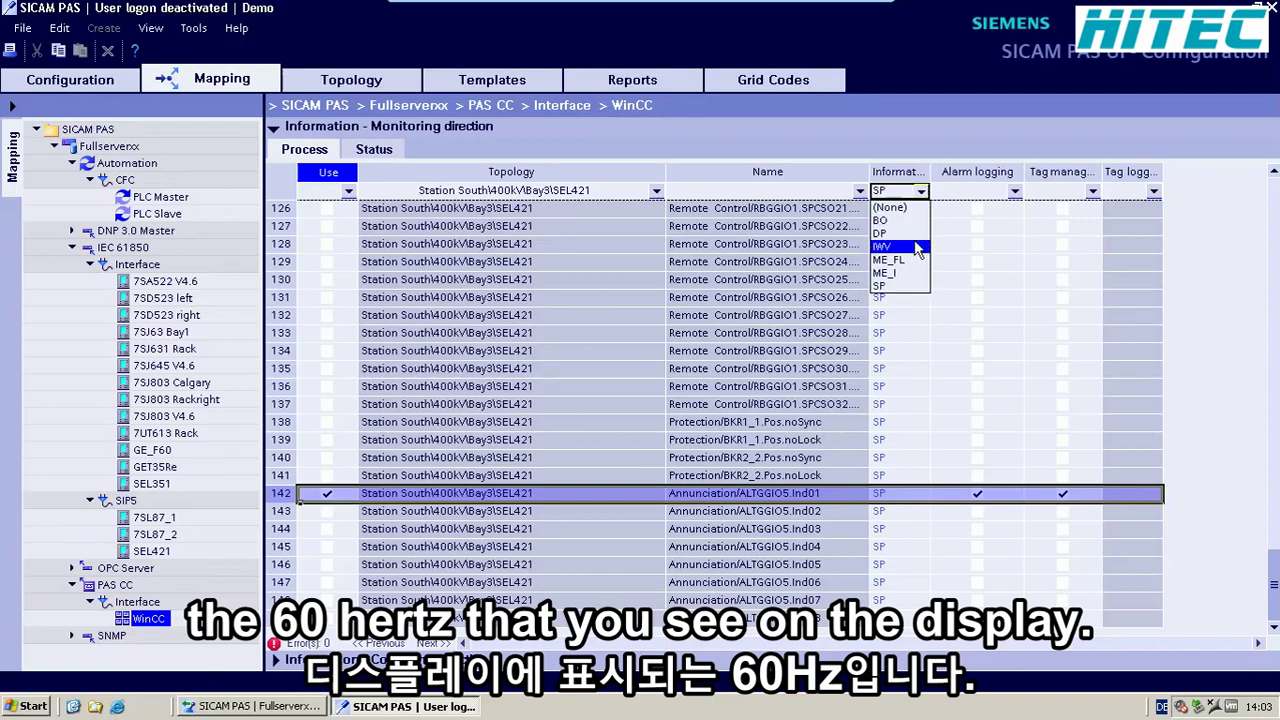
click(918, 262)
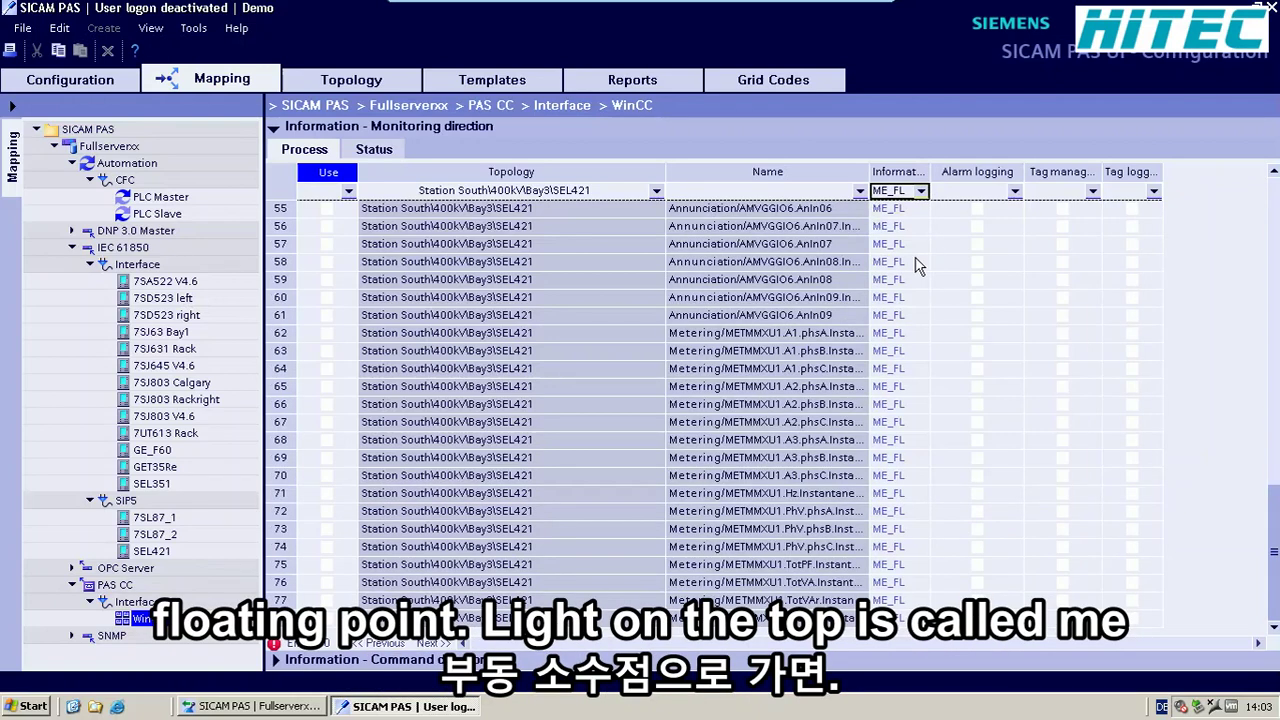
click(622, 297)
scroll(621, 285, up, 6)
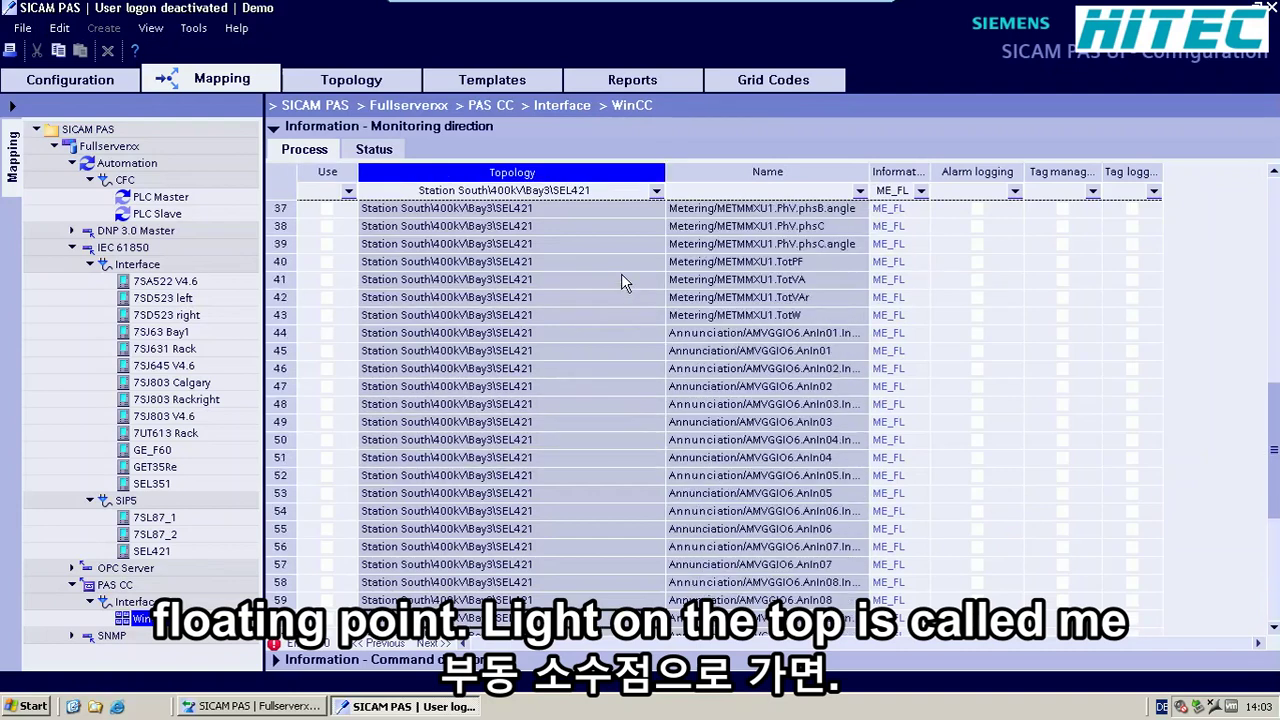
drag(1270, 390, 1269, 195)
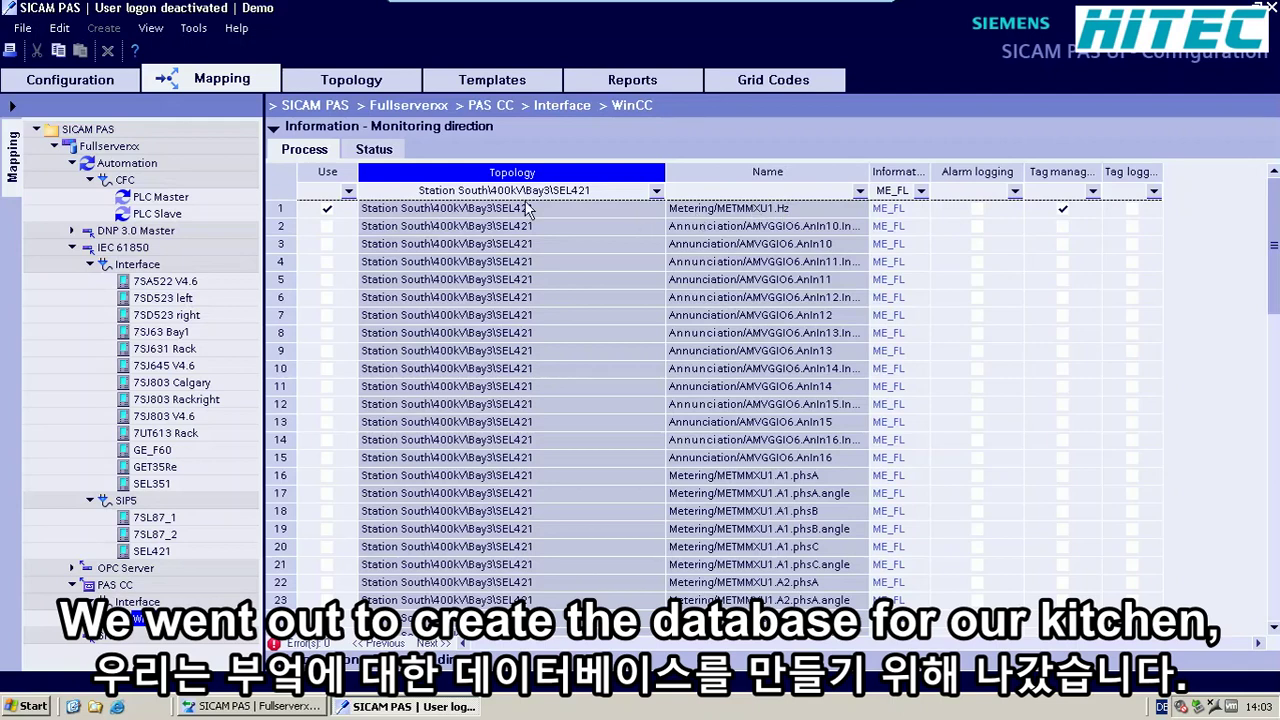
Step: Export the WinCC interface from the configuration view as PAS CC file WinCC in the PROJECT folder, replacing the existing file
click(70, 85)
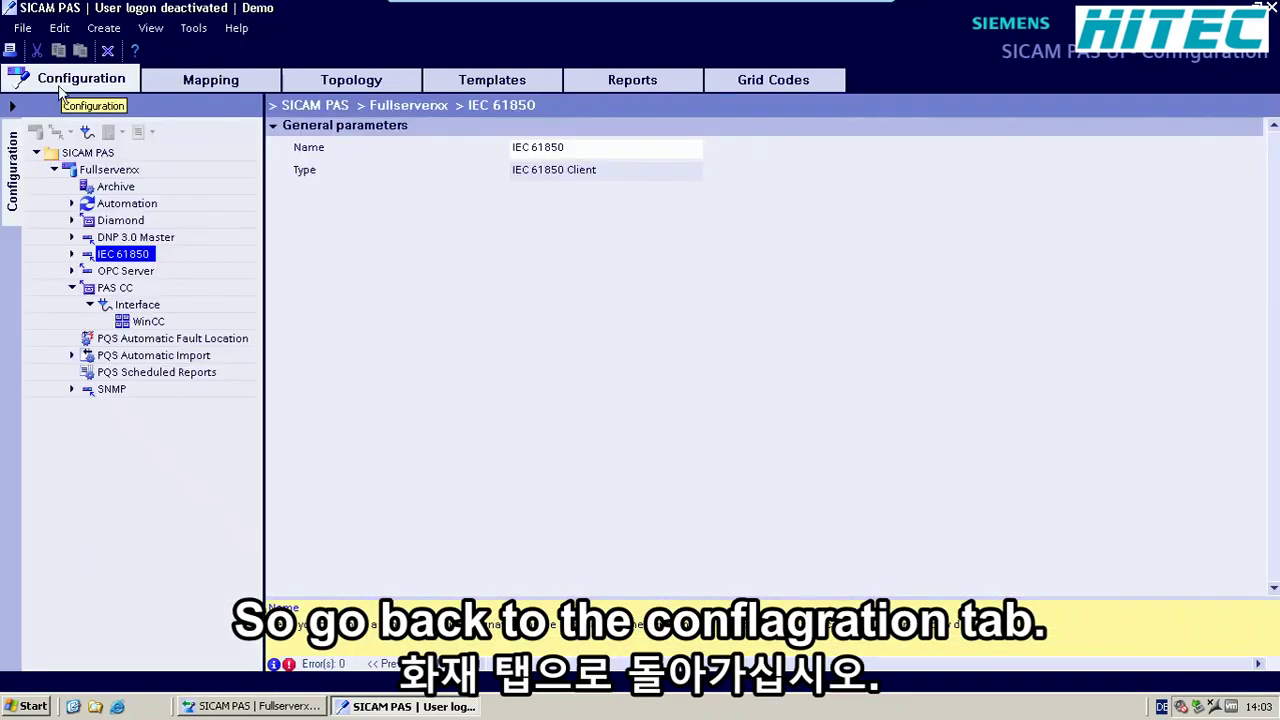
click(146, 321)
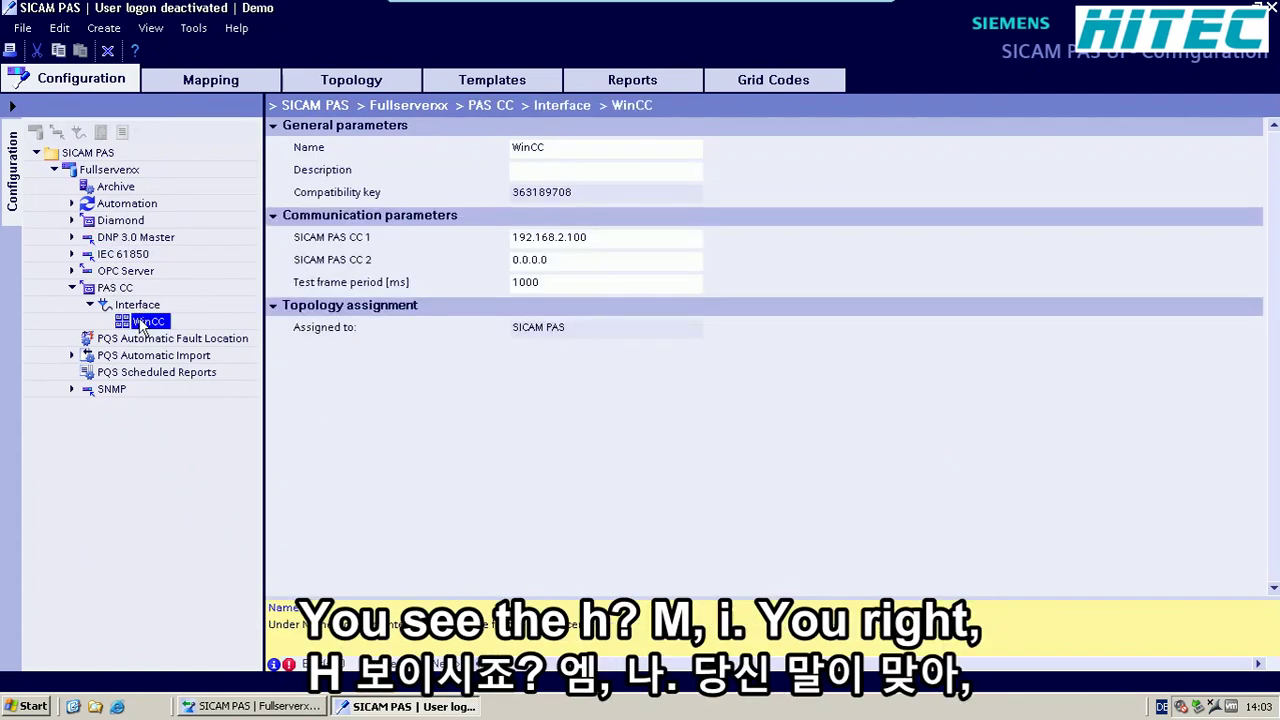
right_click(143, 325)
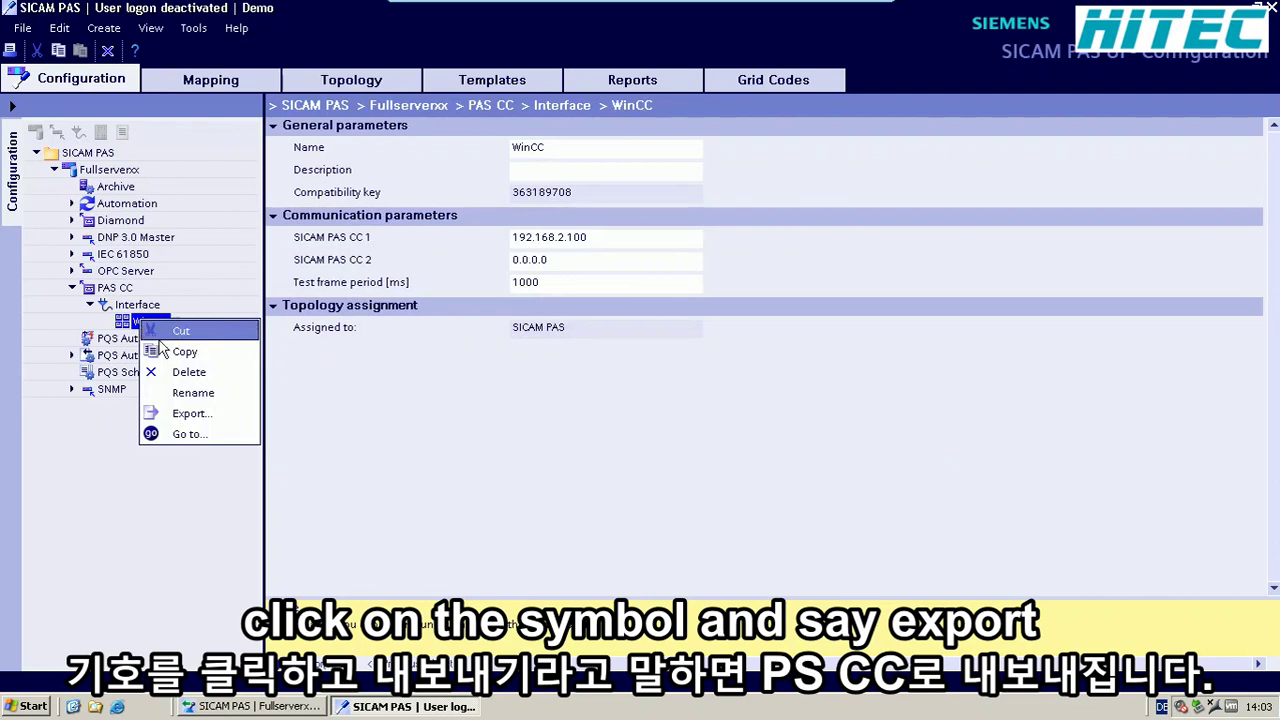
click(214, 415)
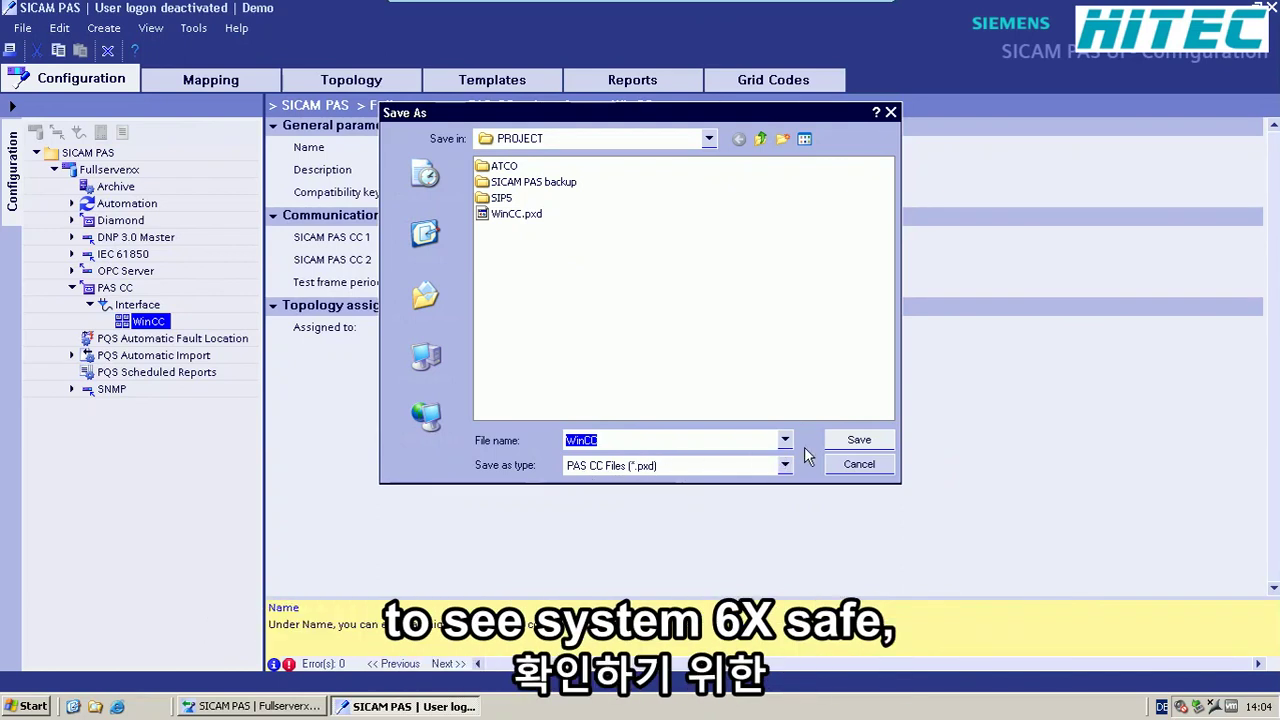
click(841, 445)
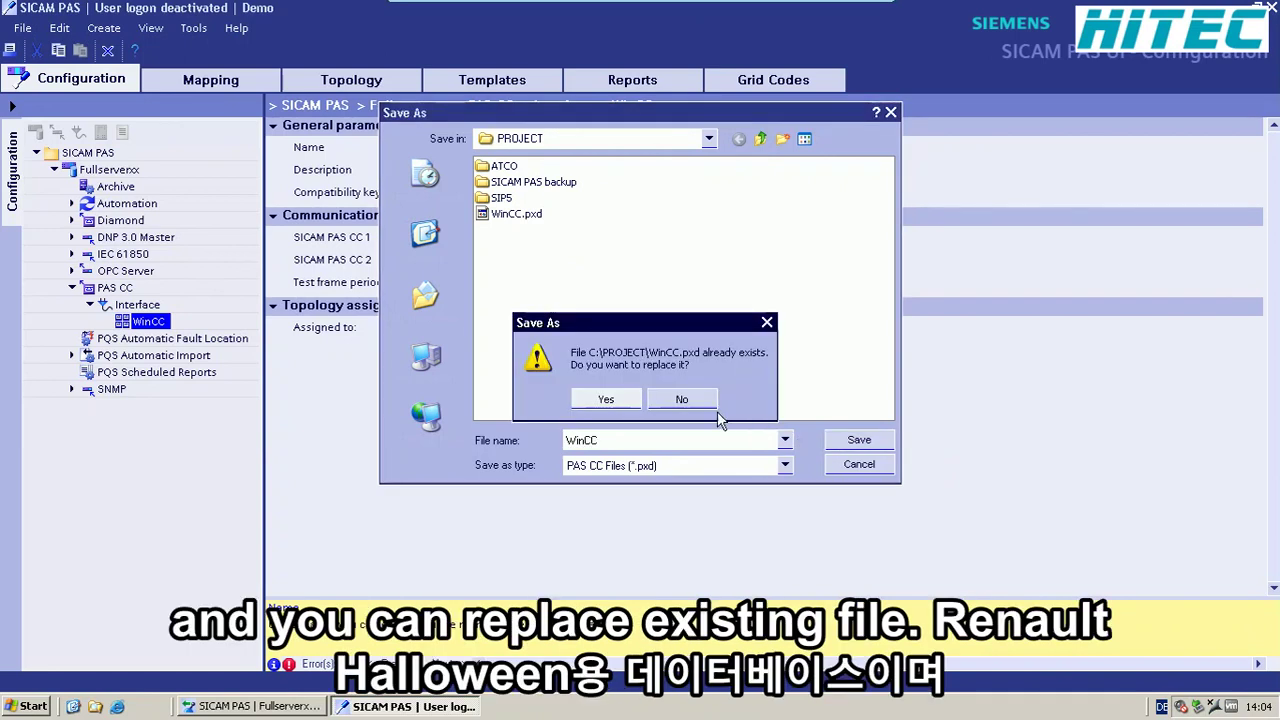
click(618, 400)
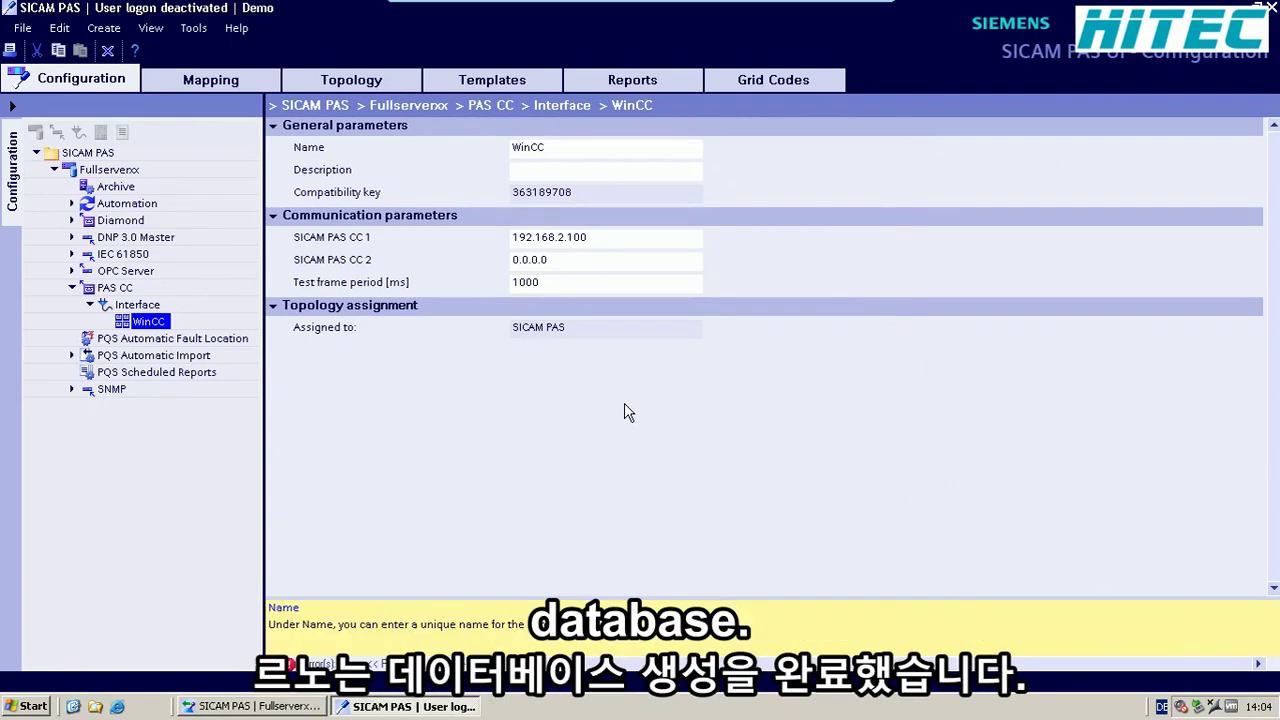
mouse_move(745, 8)
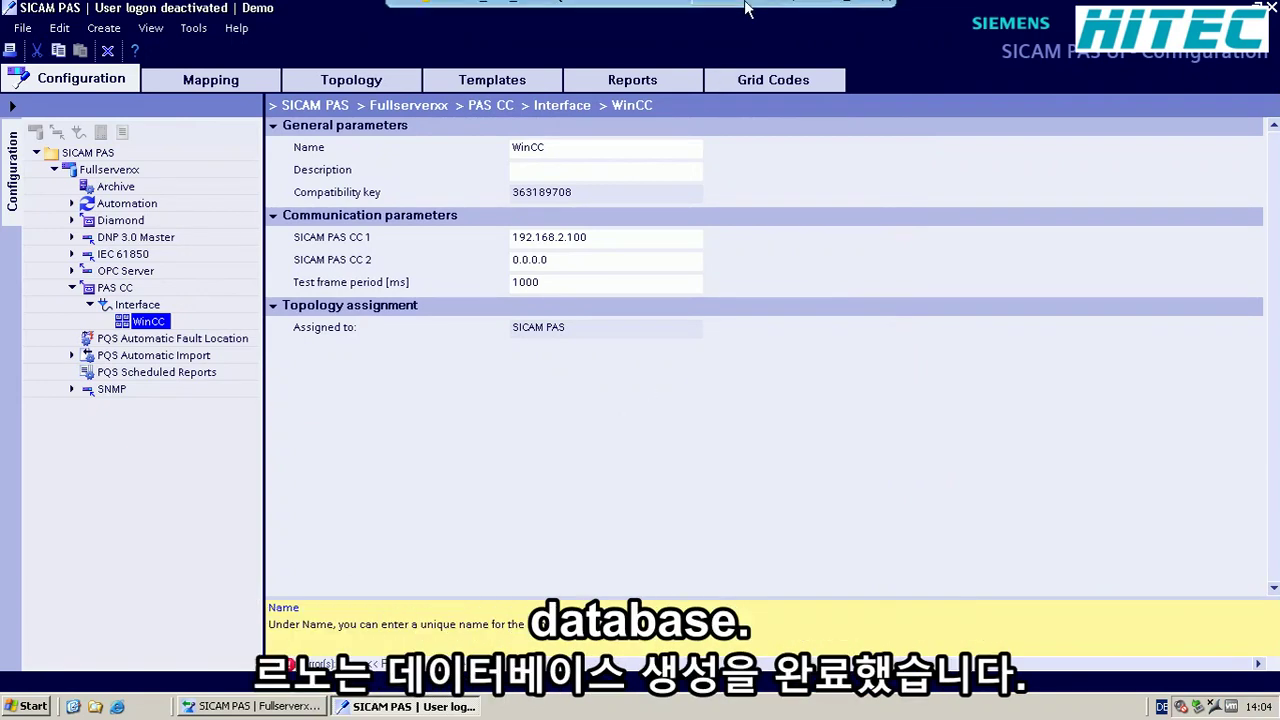